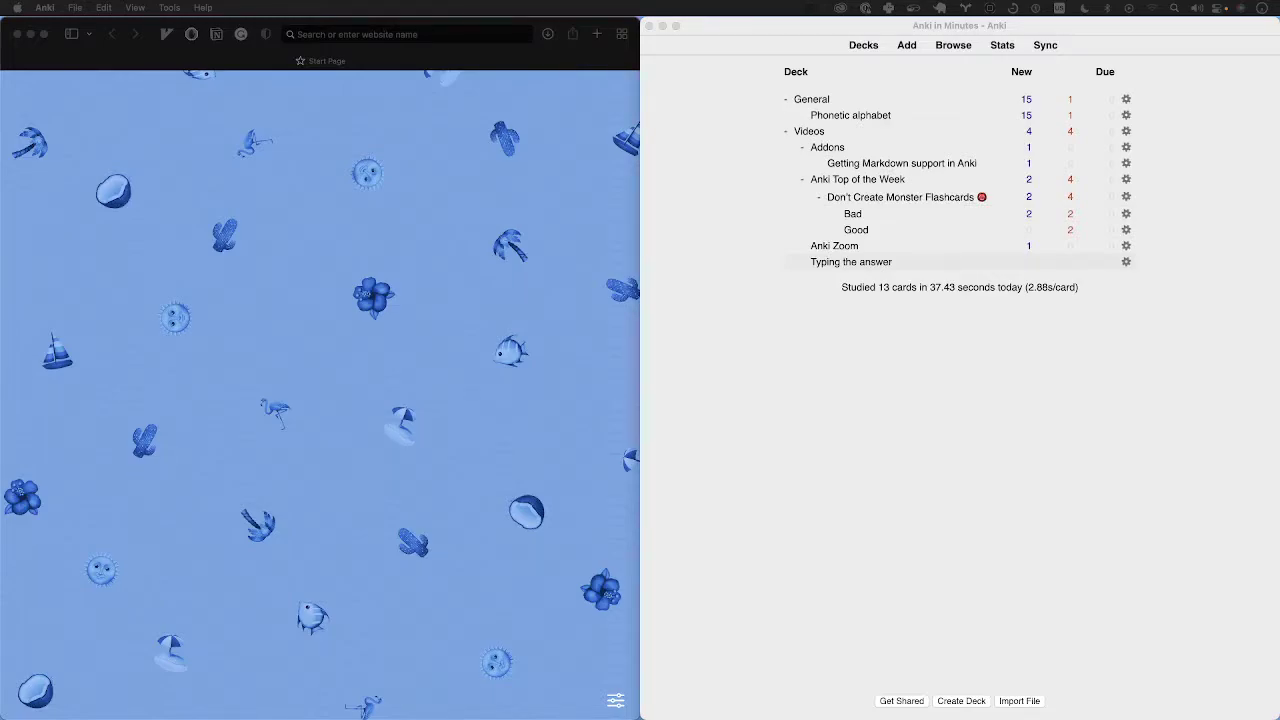
# Scroll the Minimal Theme add-on page to Download and select code 867316254.
pyautogui.click(971, 413)
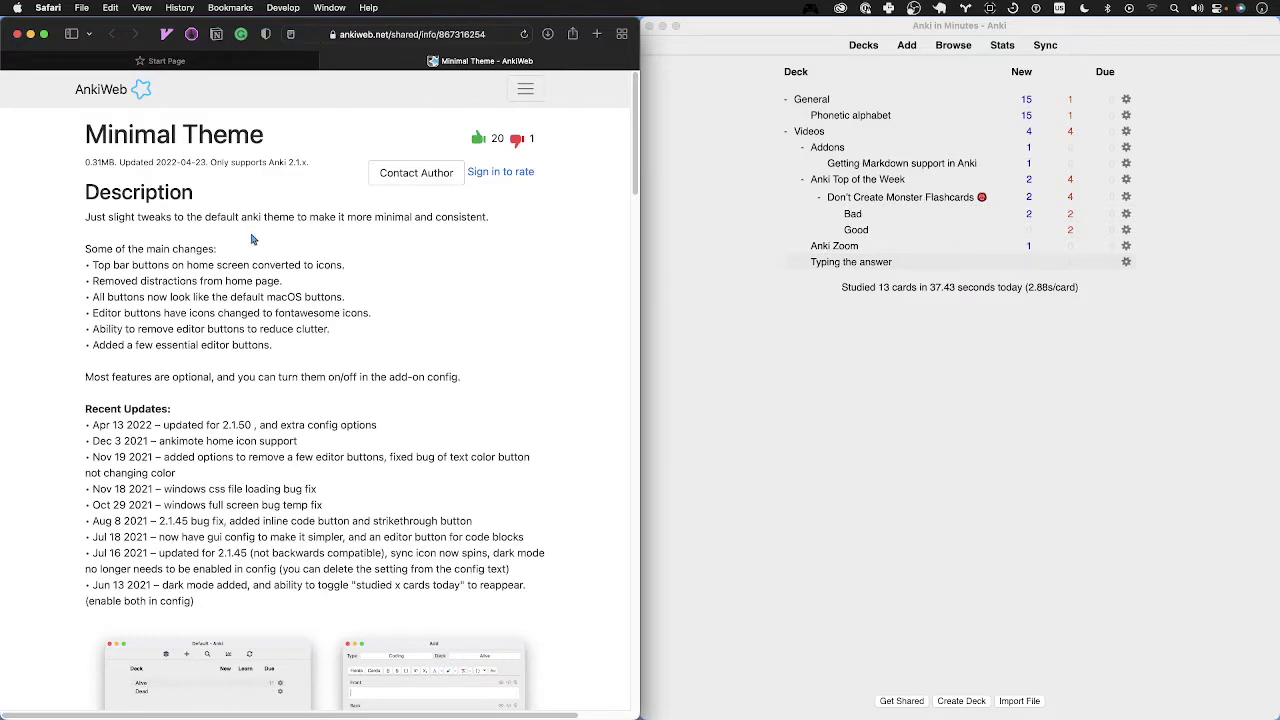
pyautogui.scroll(-2, 224, 242)
pyautogui.scroll(-5, 224, 242)
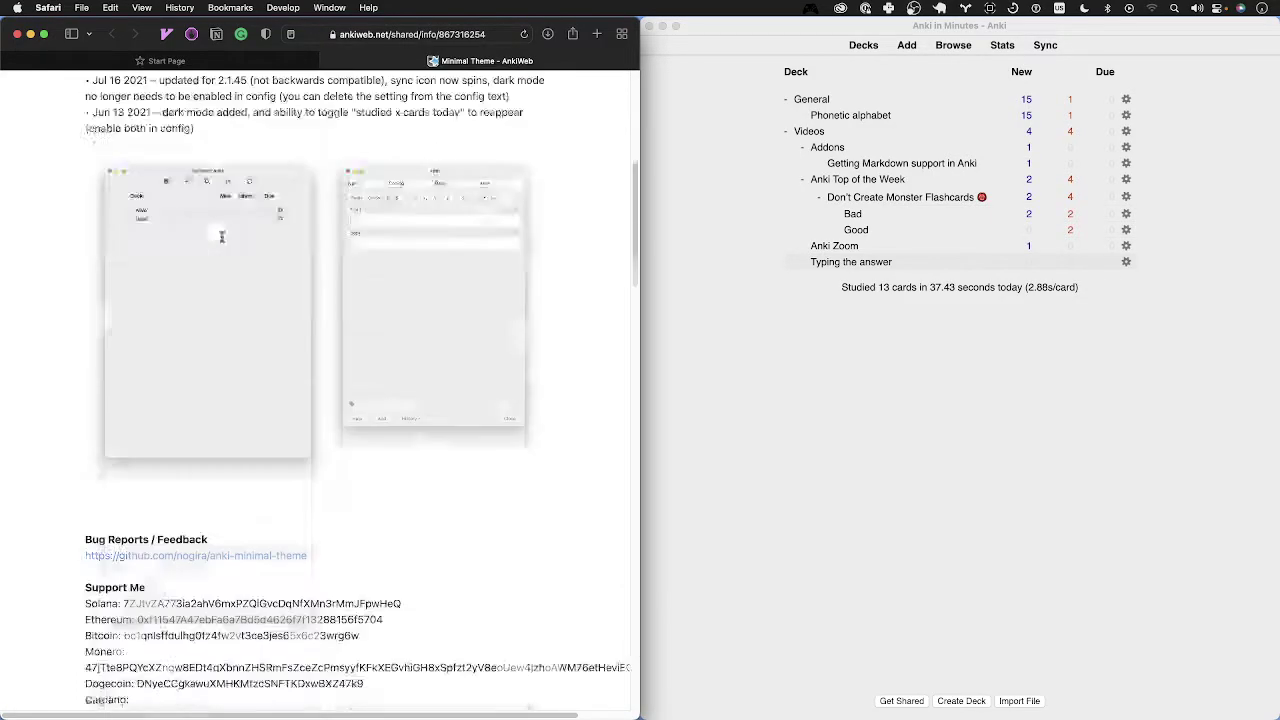
pyautogui.scroll(-3, 226, 243)
pyautogui.scroll(-3, 236, 289)
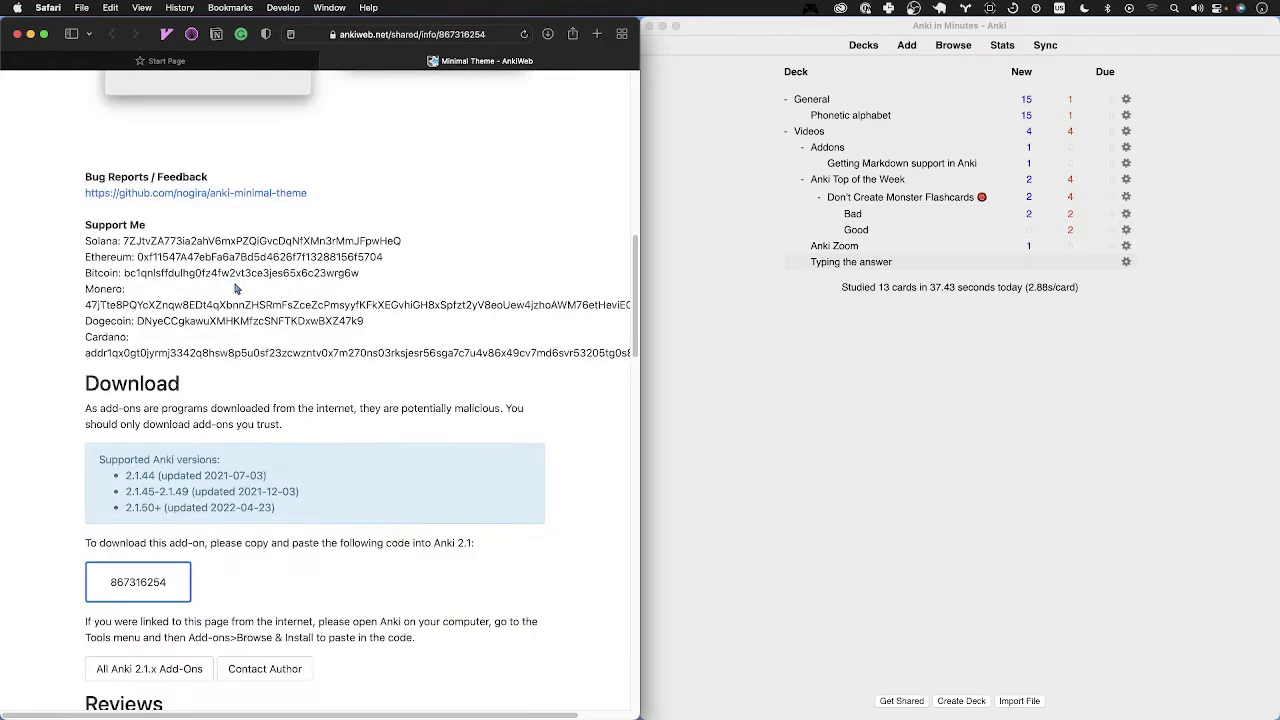
pyautogui.doubleClick(146, 577)
pyautogui.press('super+c')
# Install add-on code 867316254 through Anki's Add-ons manager and dismiss the success notice.
pyautogui.click(865, 366)
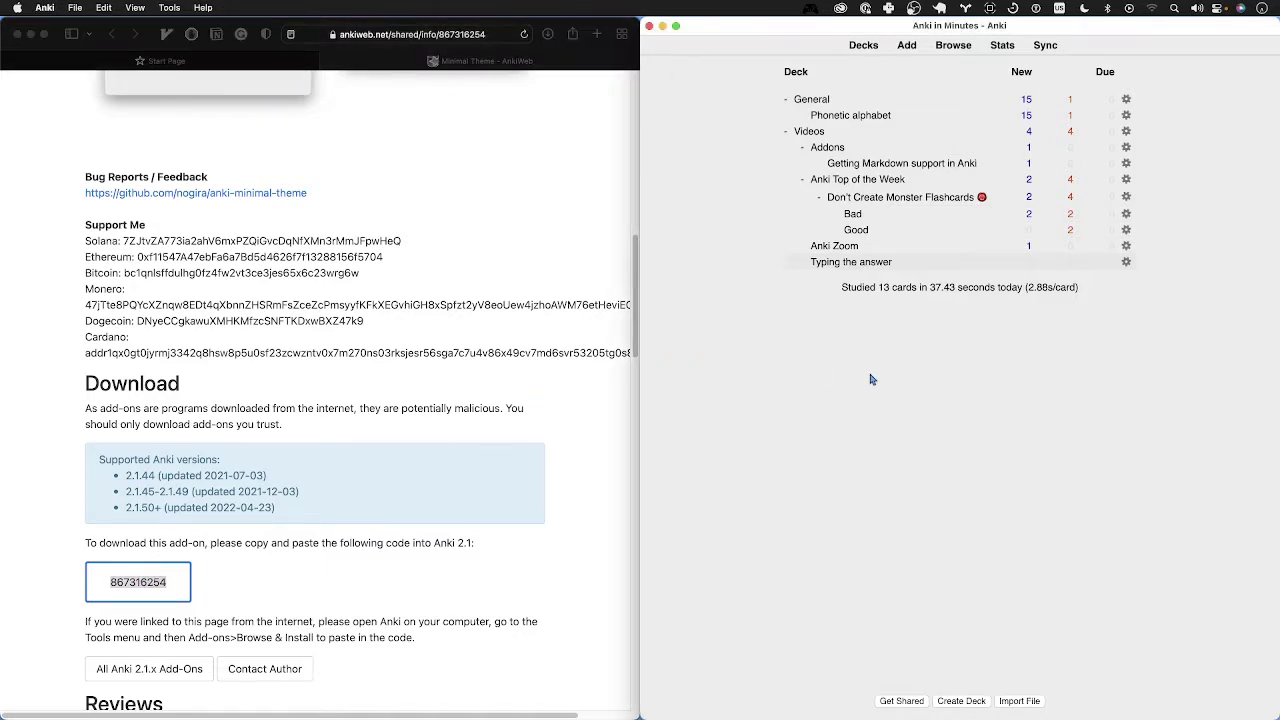
pyautogui.press('super+shift+a')
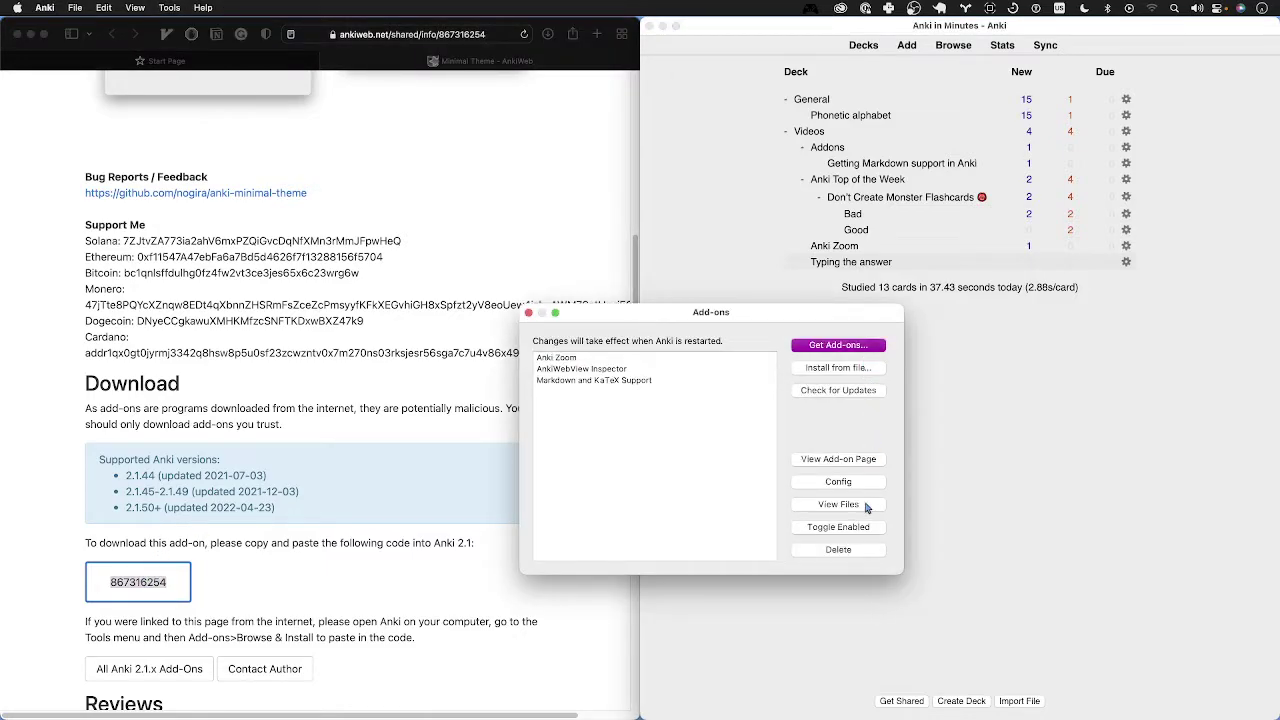
pyautogui.click(843, 350)
pyautogui.press('super+v')
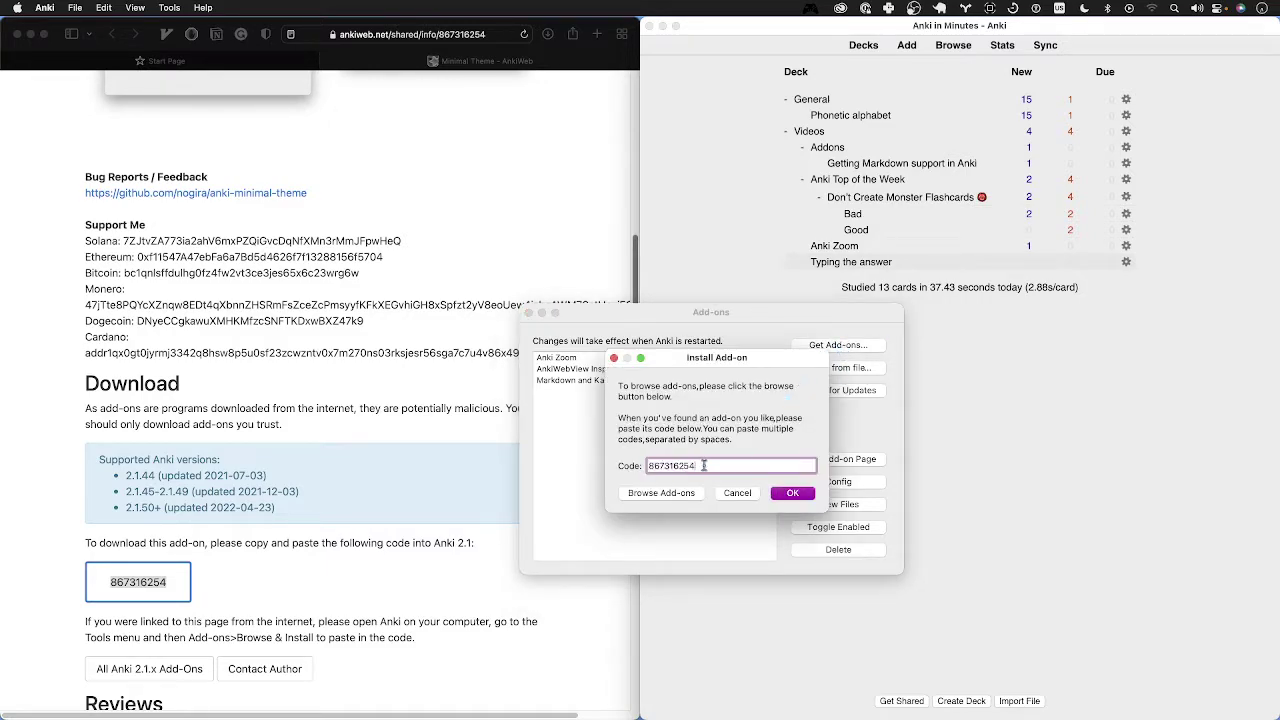
pyautogui.click(810, 498)
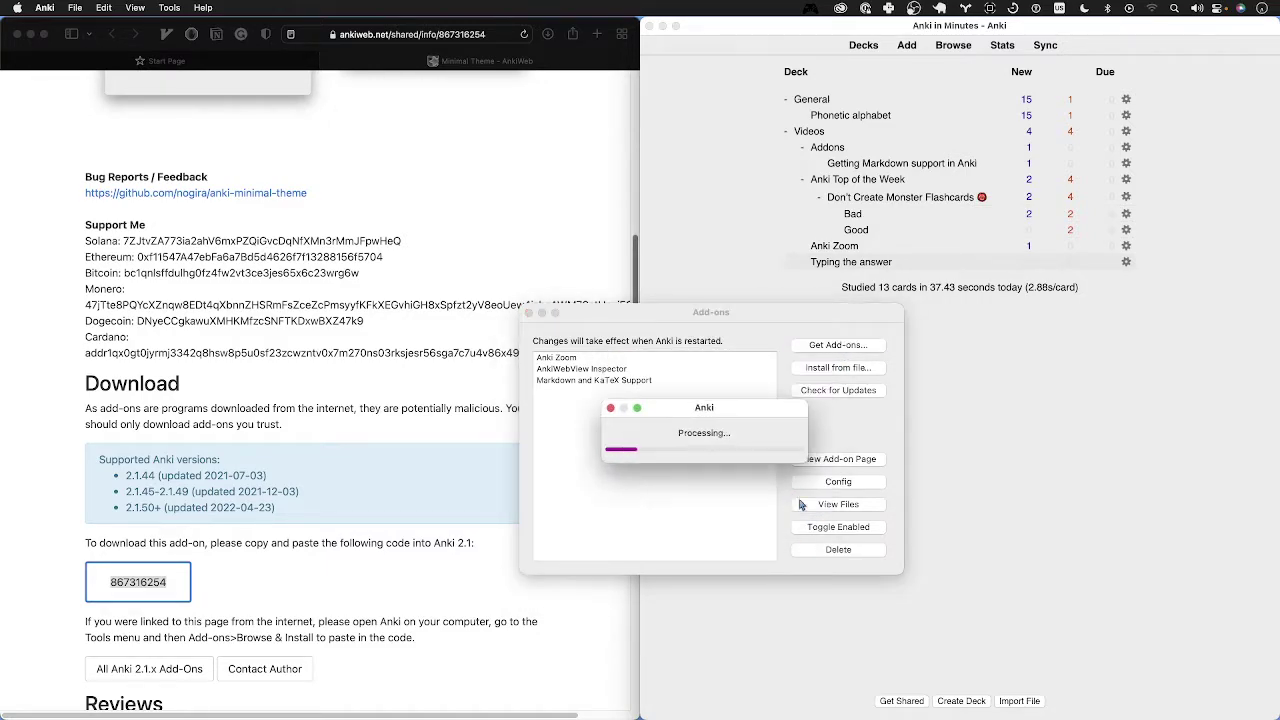
pyautogui.click(802, 464)
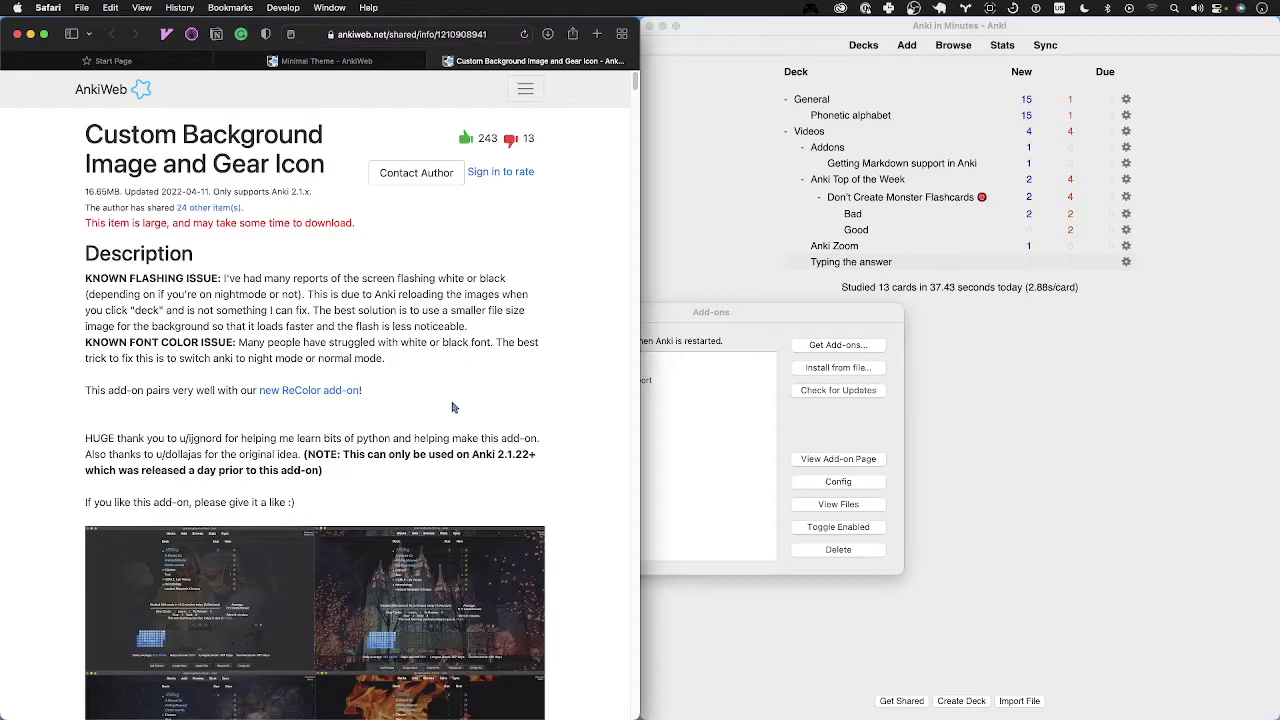
pyautogui.scroll(-1, 417, 413)
pyautogui.scroll(-3, 417, 413)
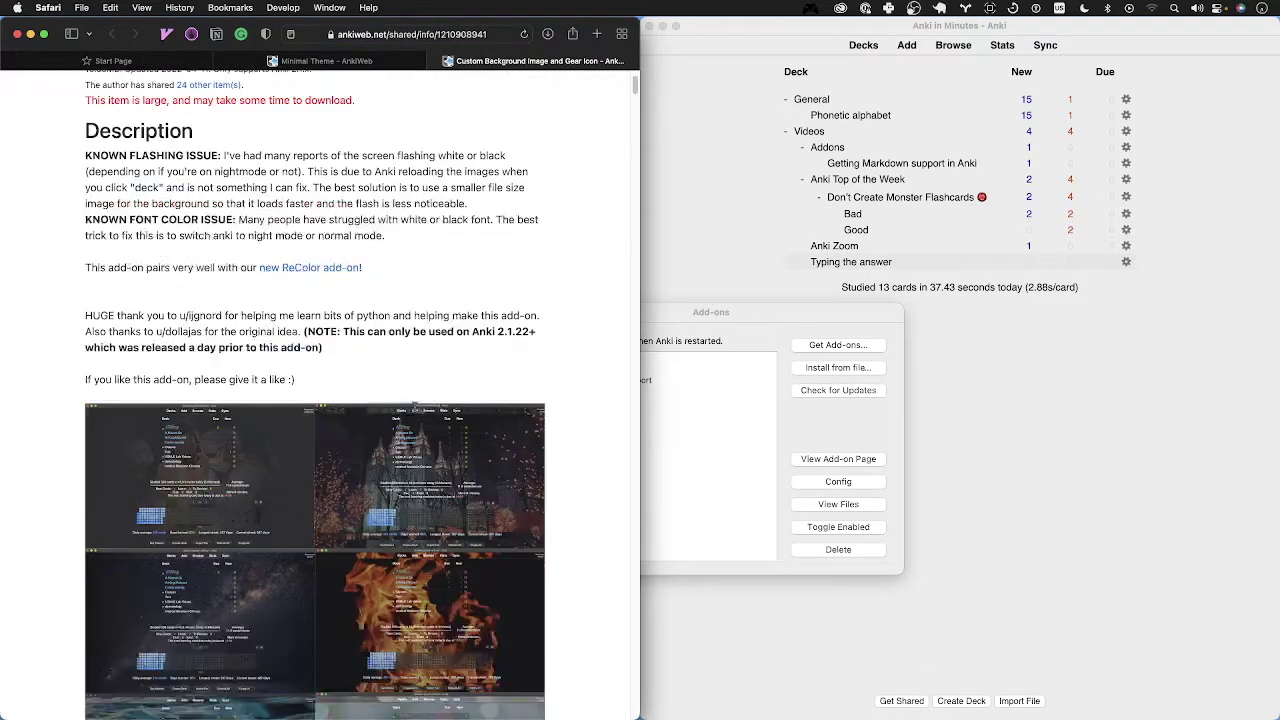
pyautogui.scroll(-2, 417, 412)
pyautogui.scroll(-10, 417, 412)
pyautogui.scroll(-2, 417, 412)
pyautogui.scroll(-4, 400, 415)
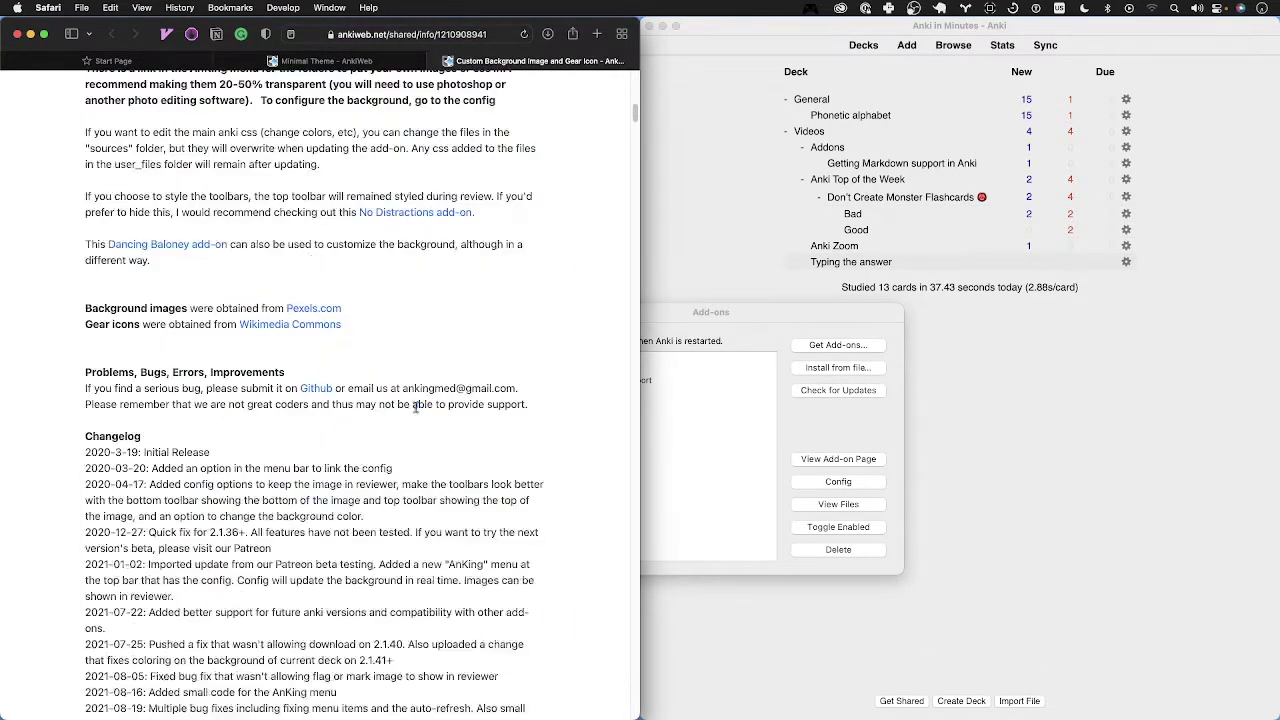
pyautogui.scroll(-6, 275, 430)
pyautogui.scroll(-4, 275, 430)
pyautogui.scroll(-3, 257, 455)
pyautogui.scroll(-5, 200, 500)
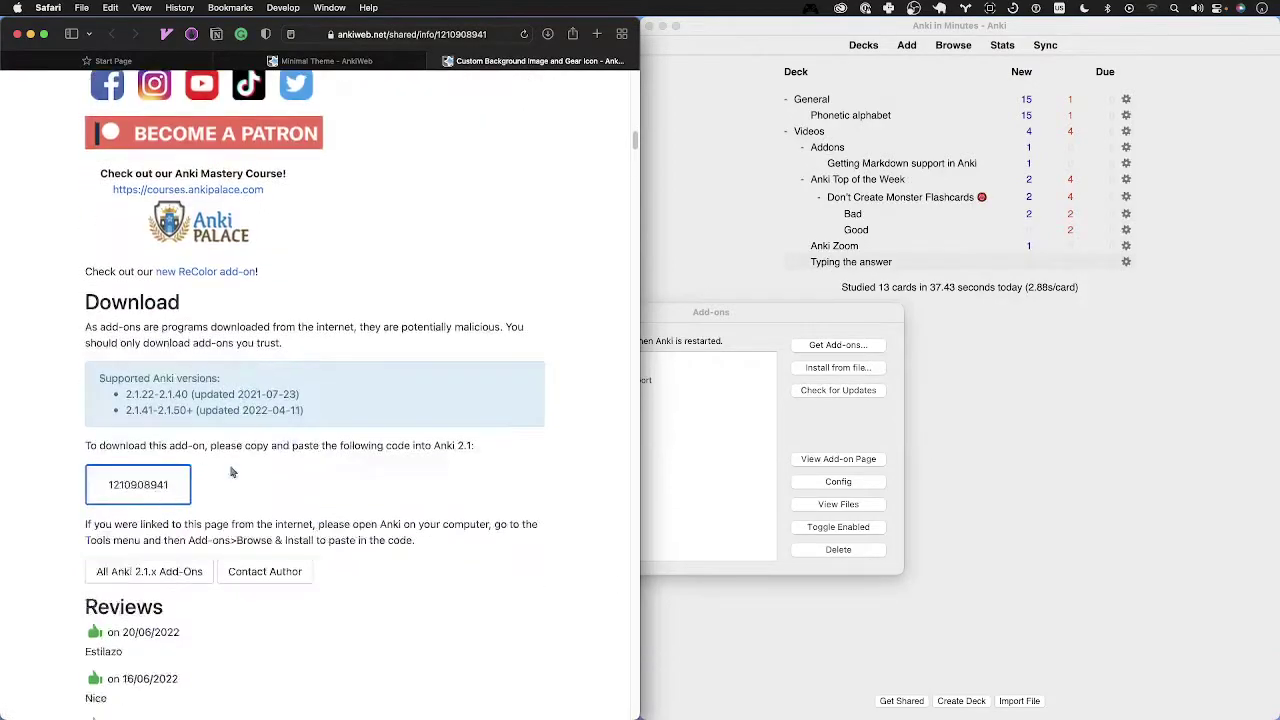
pyautogui.click(115, 483)
pyautogui.click(728, 407)
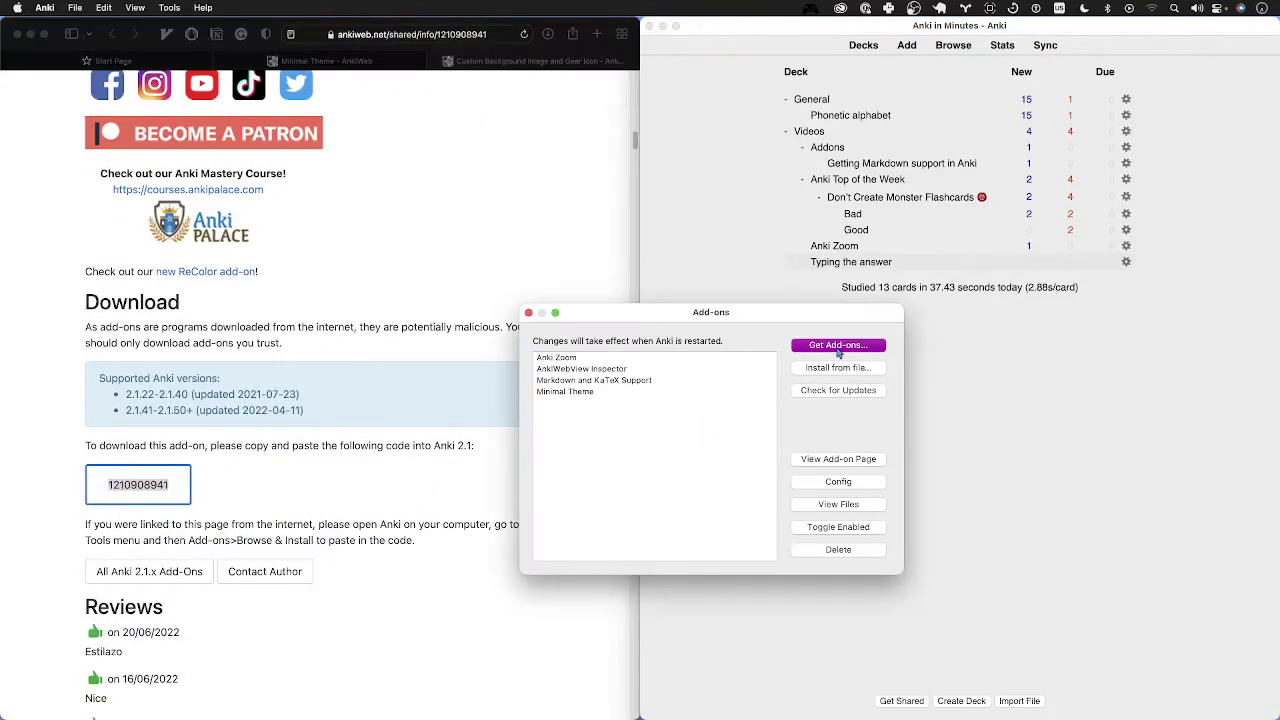
pyautogui.click(838, 346)
pyautogui.press('super+v')
pyautogui.press('Return')
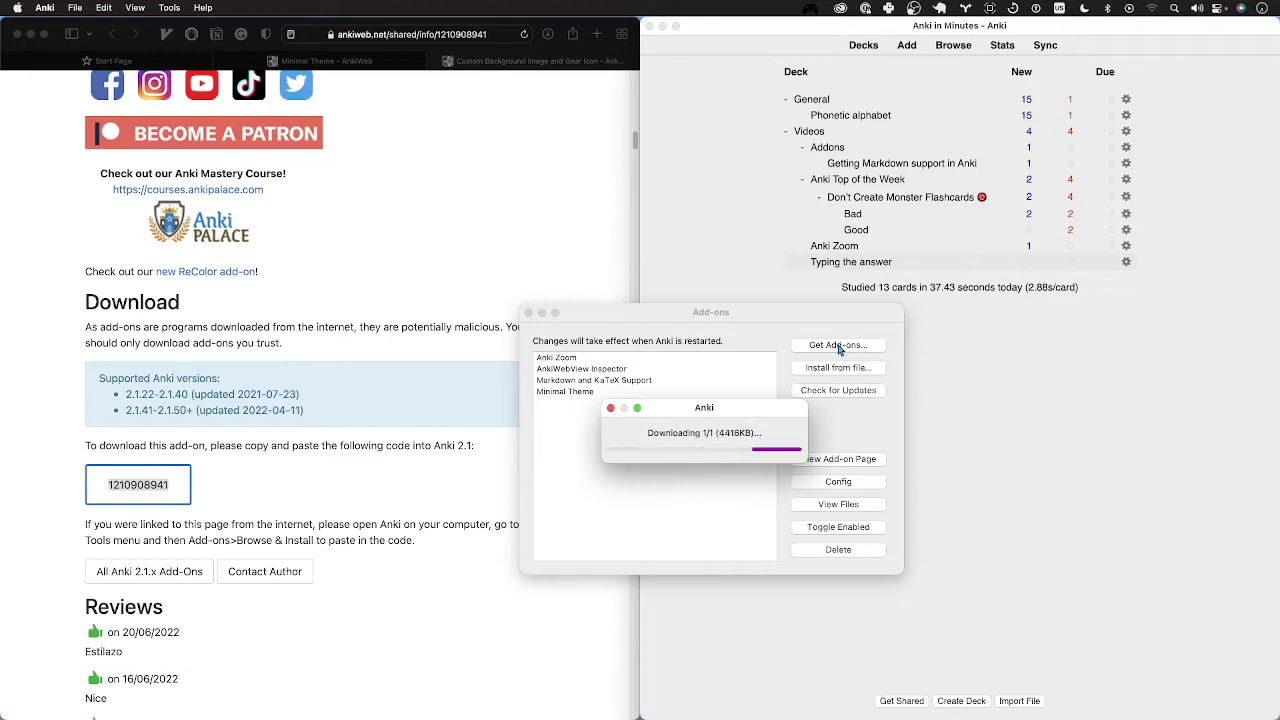
pyautogui.press('Return')
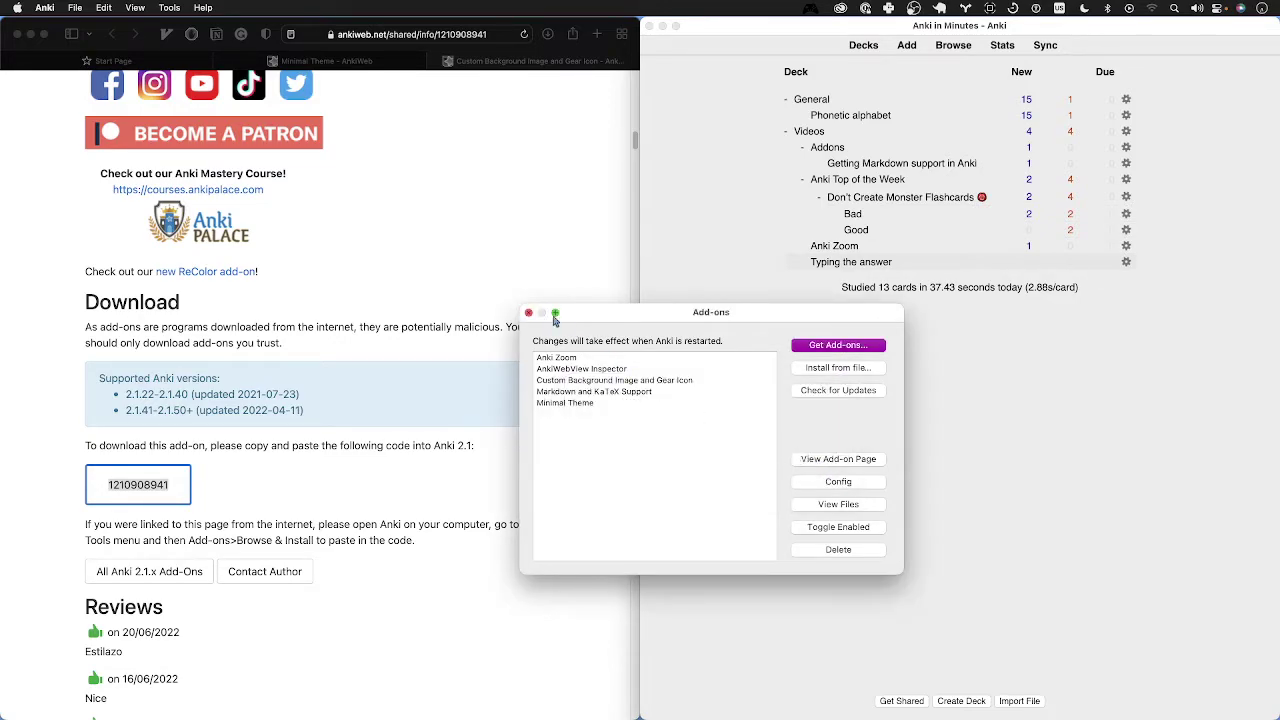
pyautogui.click(530, 314)
# Quit Anki and relaunch it through Spotlight.
pyautogui.press('super+q')
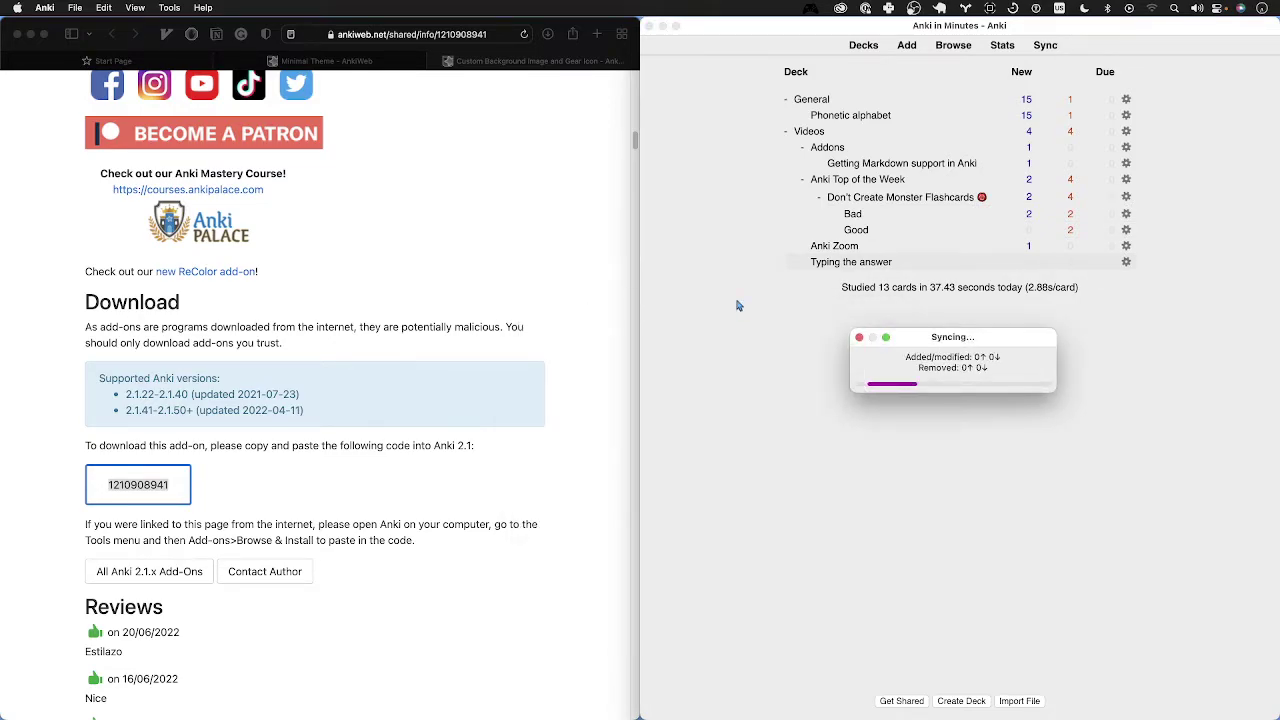
pyautogui.press('super+space')
pyautogui.write('ank')
pyautogui.press('Return')
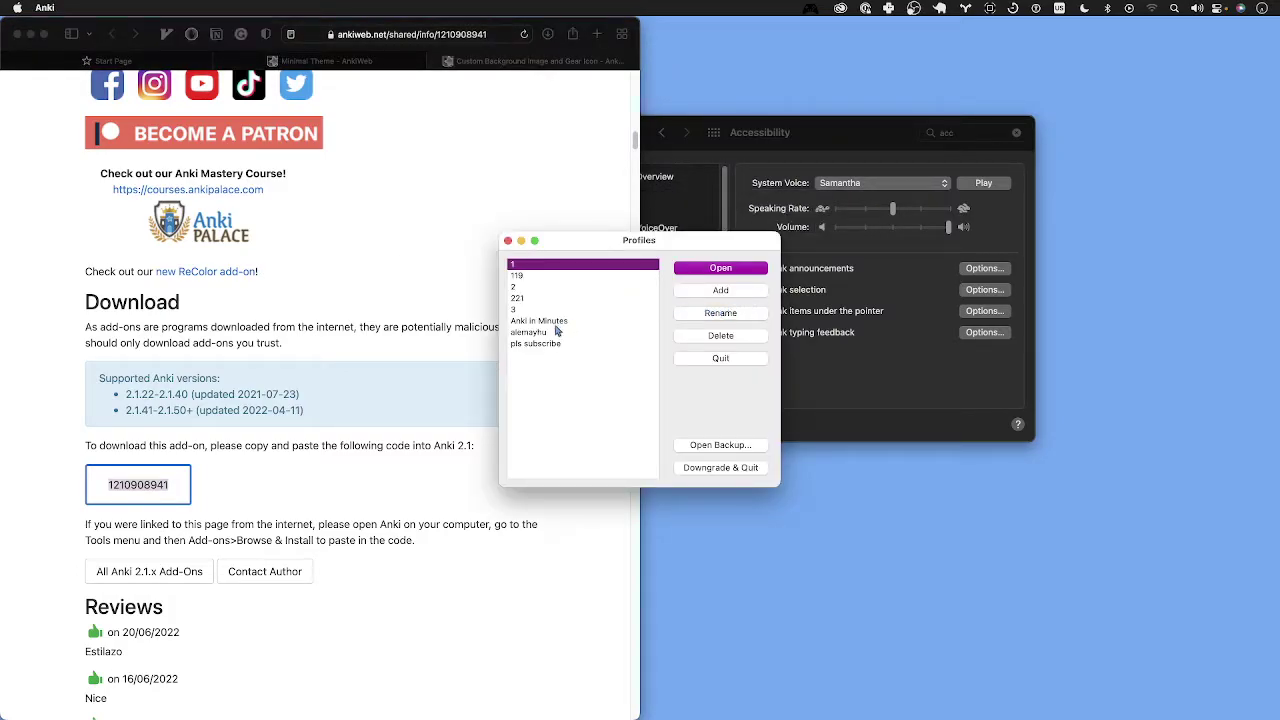
# Select and open the Anki in Minutes profile from the Profiles window.
pyautogui.click(556, 331)
pyautogui.press('Up')
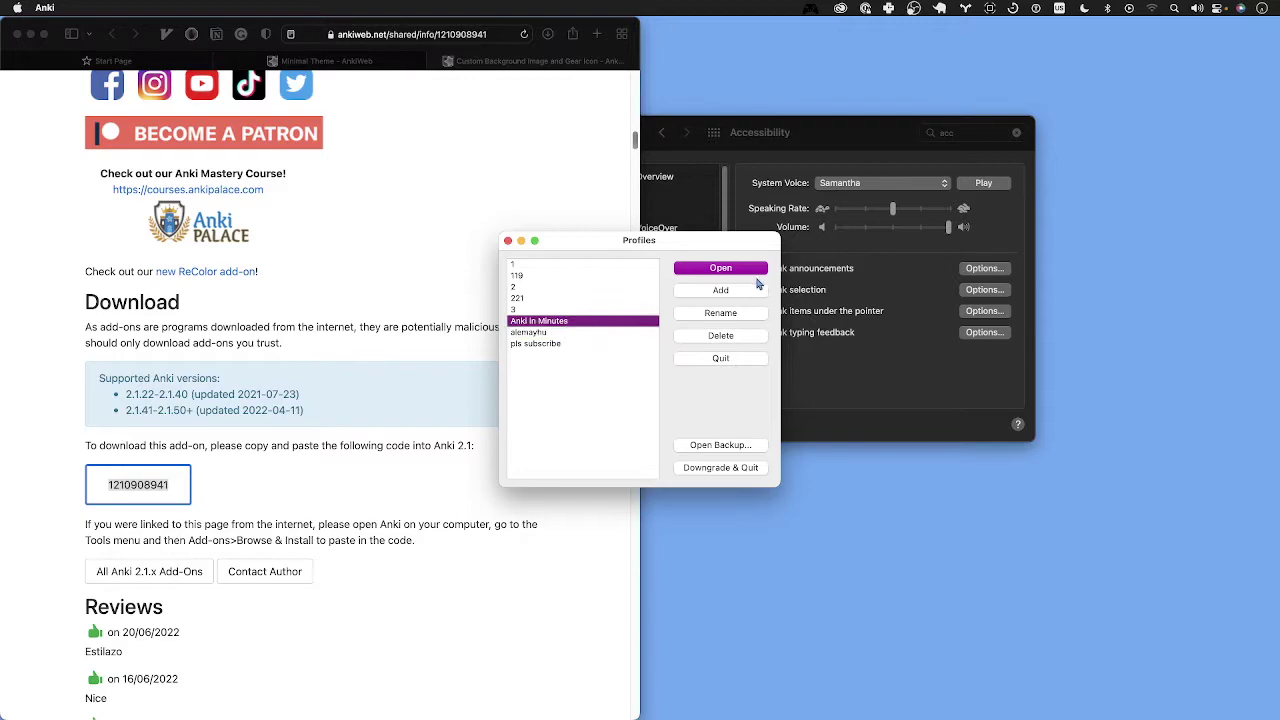
pyautogui.click(752, 280)
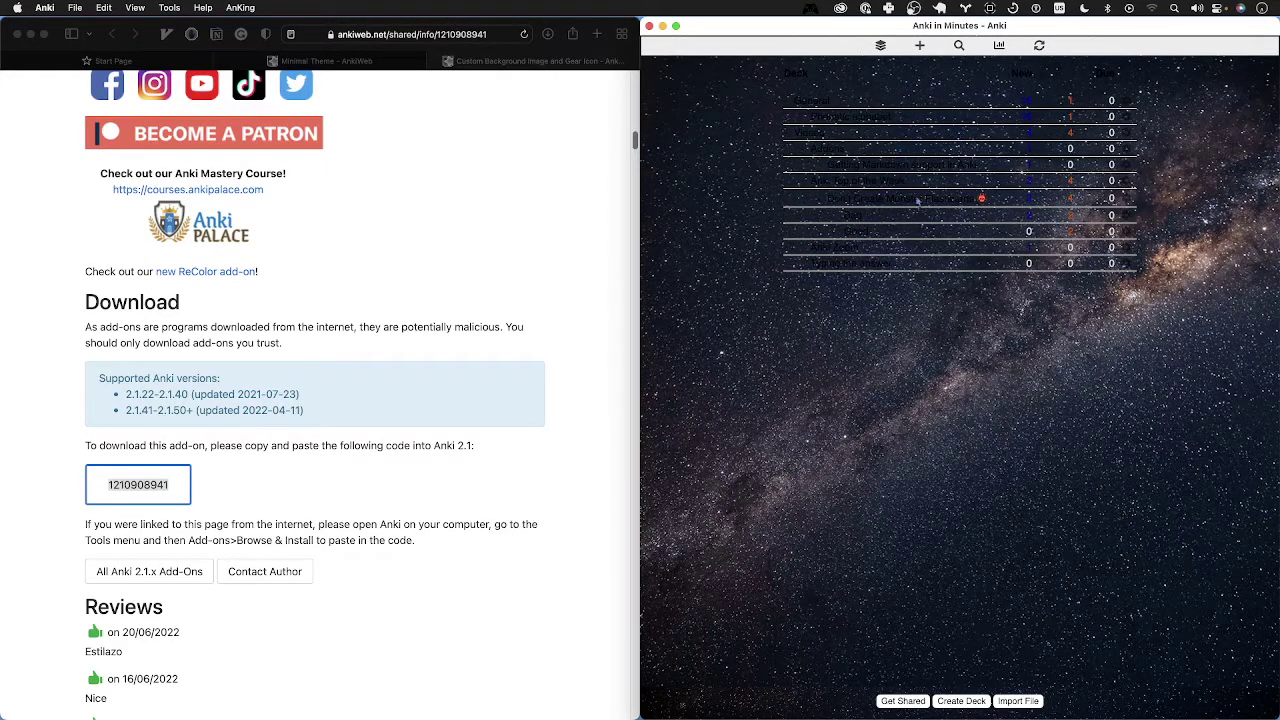
pyautogui.click(555, 197)
# Go to Unsplash via a web search and search its photos for 'snow'.
pyautogui.press('super+l')
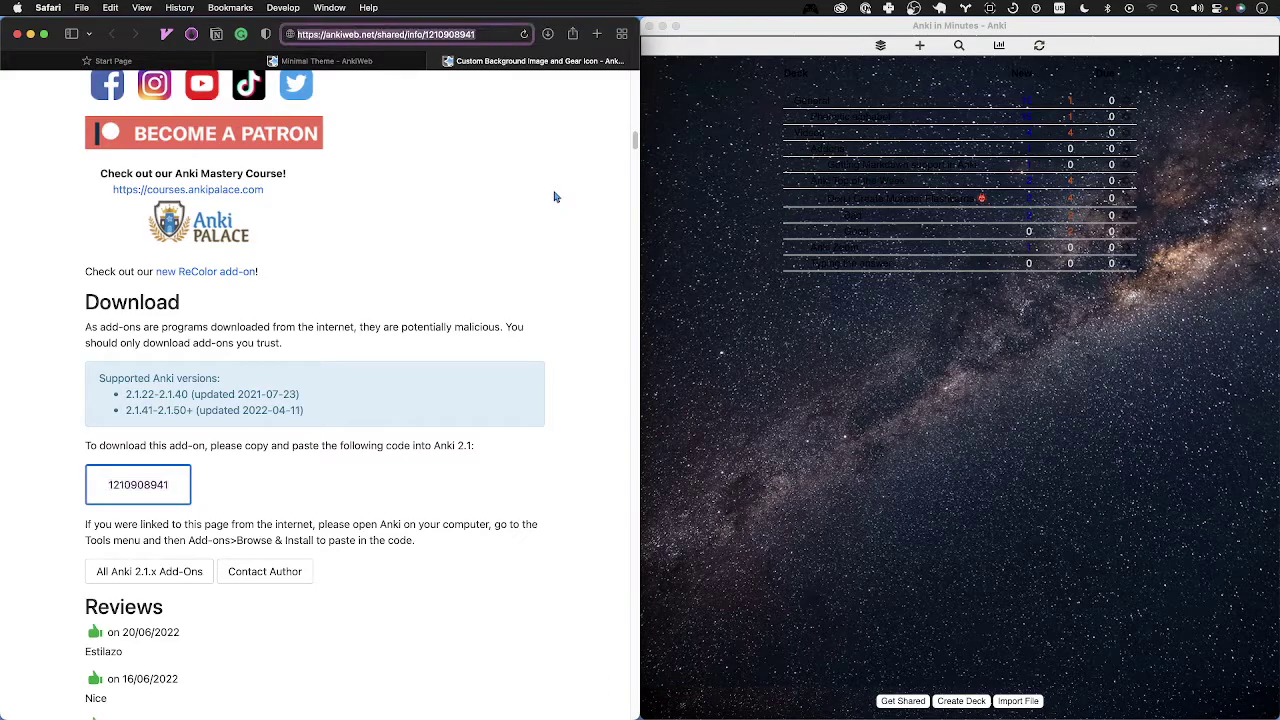
pyautogui.write('unsplash')
pyautogui.press('Return')
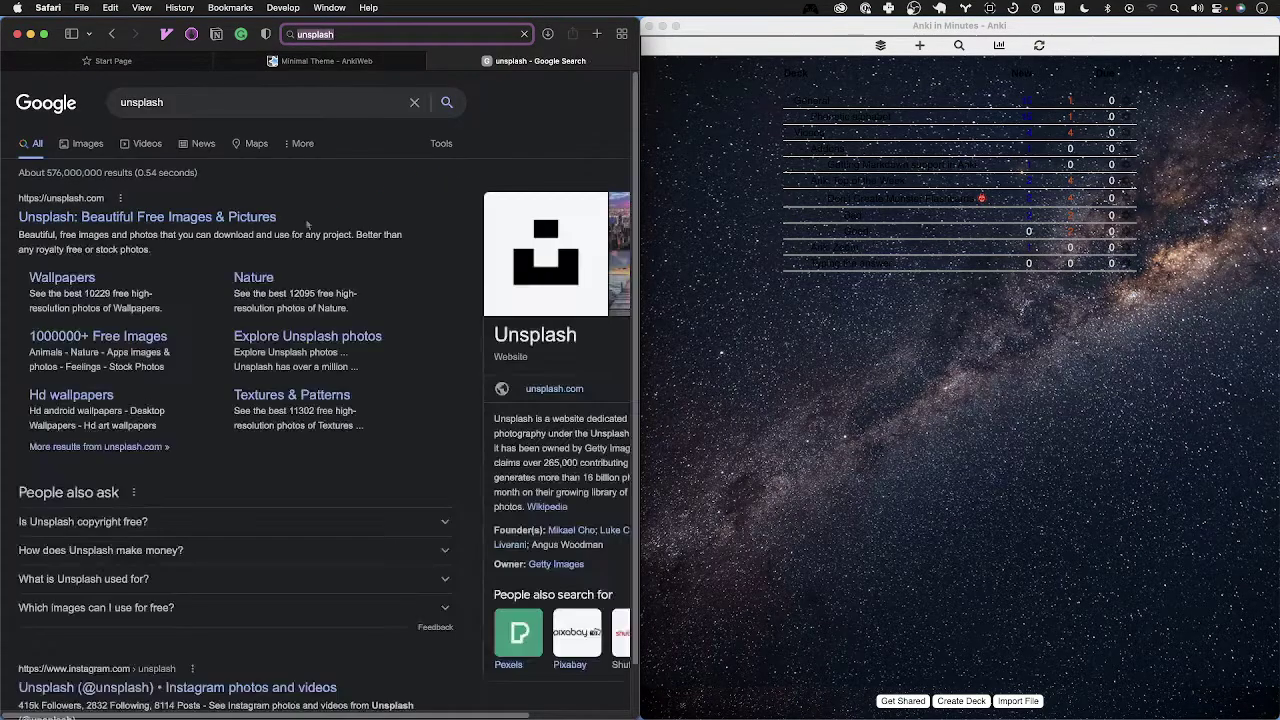
pyautogui.click(240, 215)
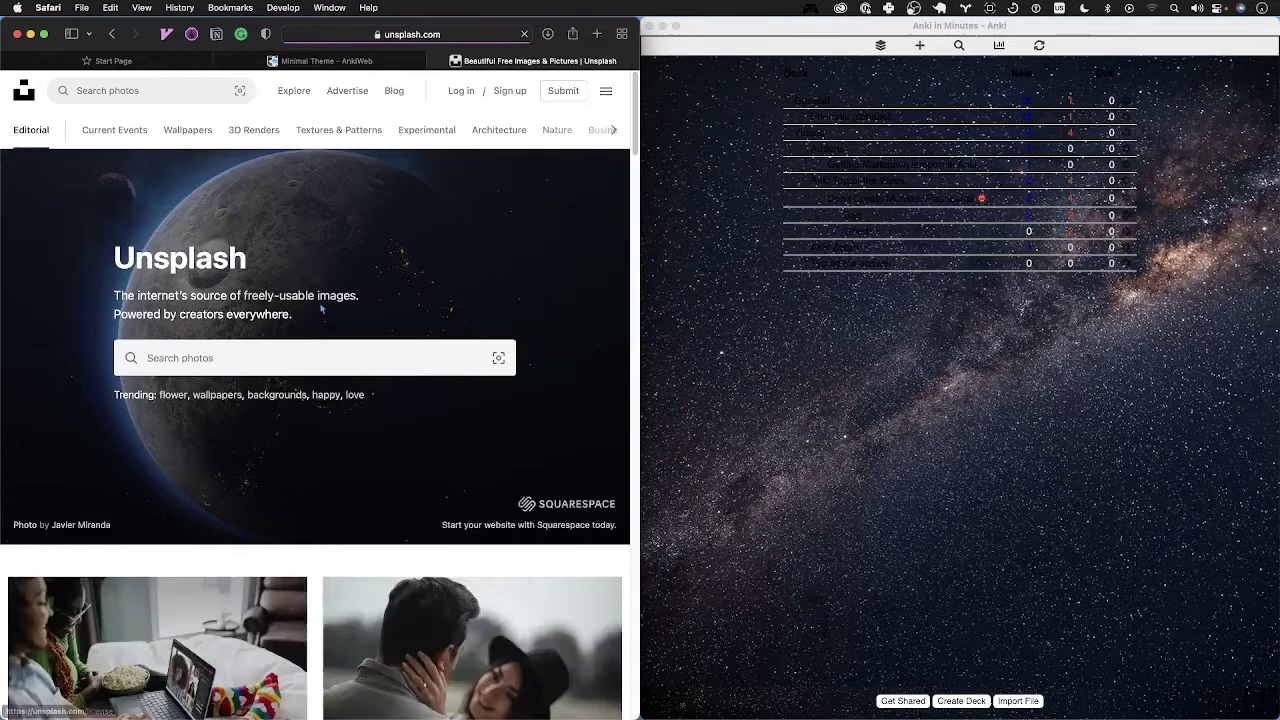
pyautogui.click(276, 359)
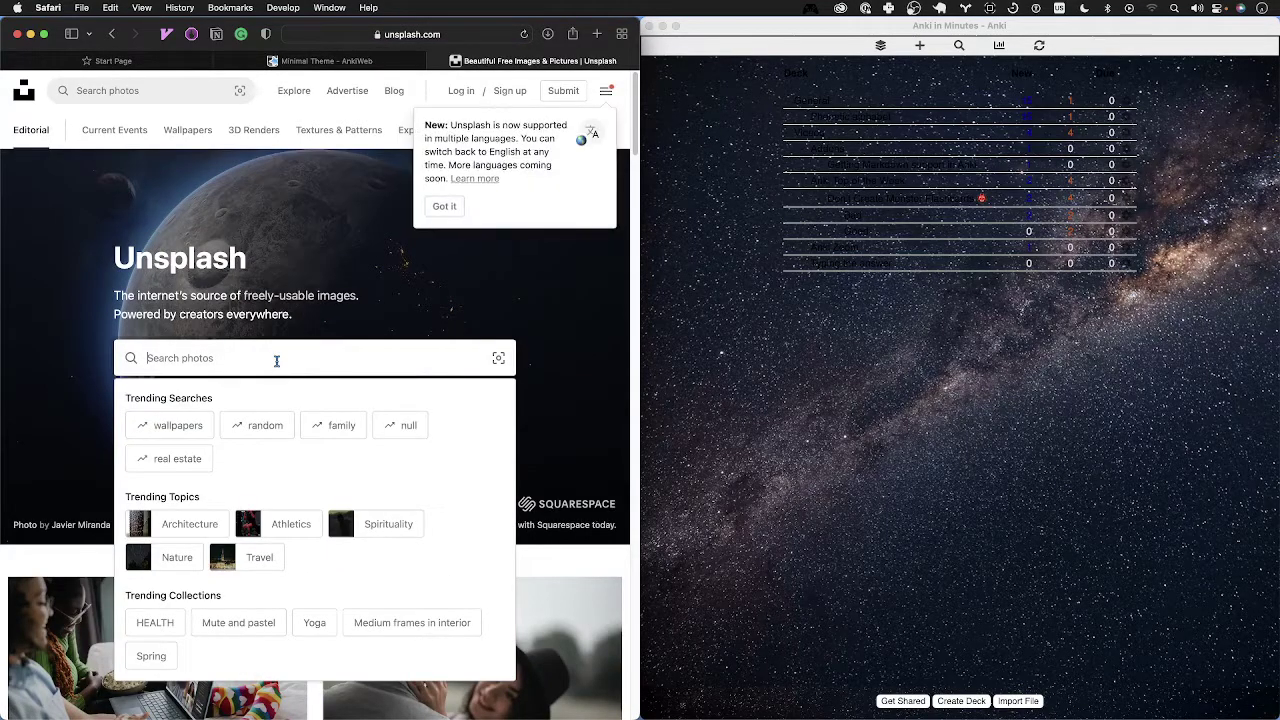
pyautogui.write('snow')
pyautogui.press('Return')
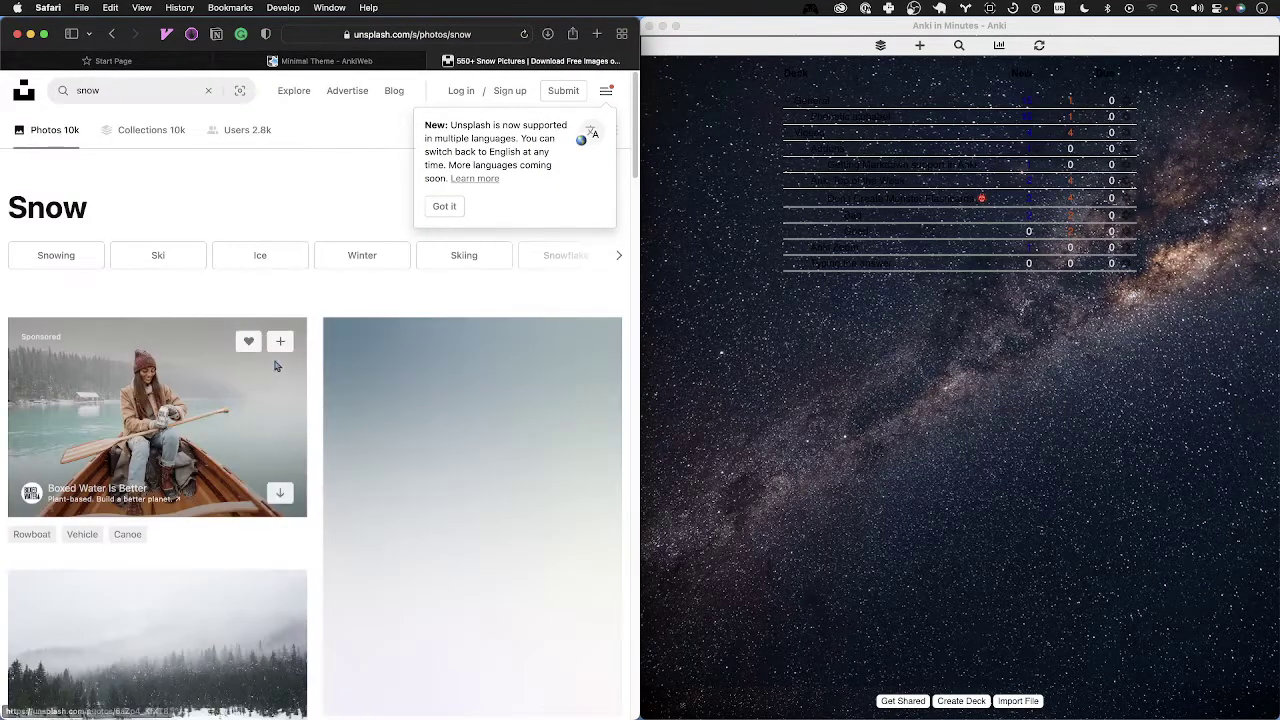
# Download the snowy mountain photo from the snow results.
pyautogui.scroll(-2, 218, 404)
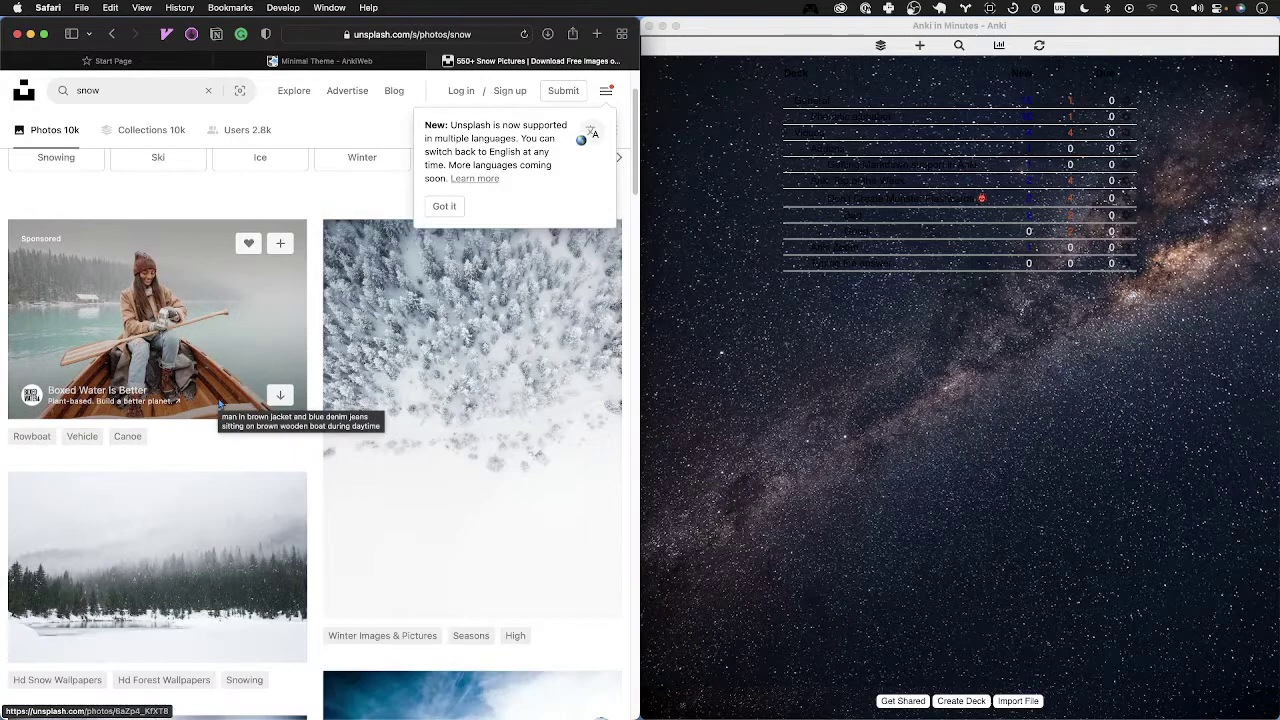
pyautogui.scroll(-1, 369, 451)
pyautogui.scroll(2, 172, 480)
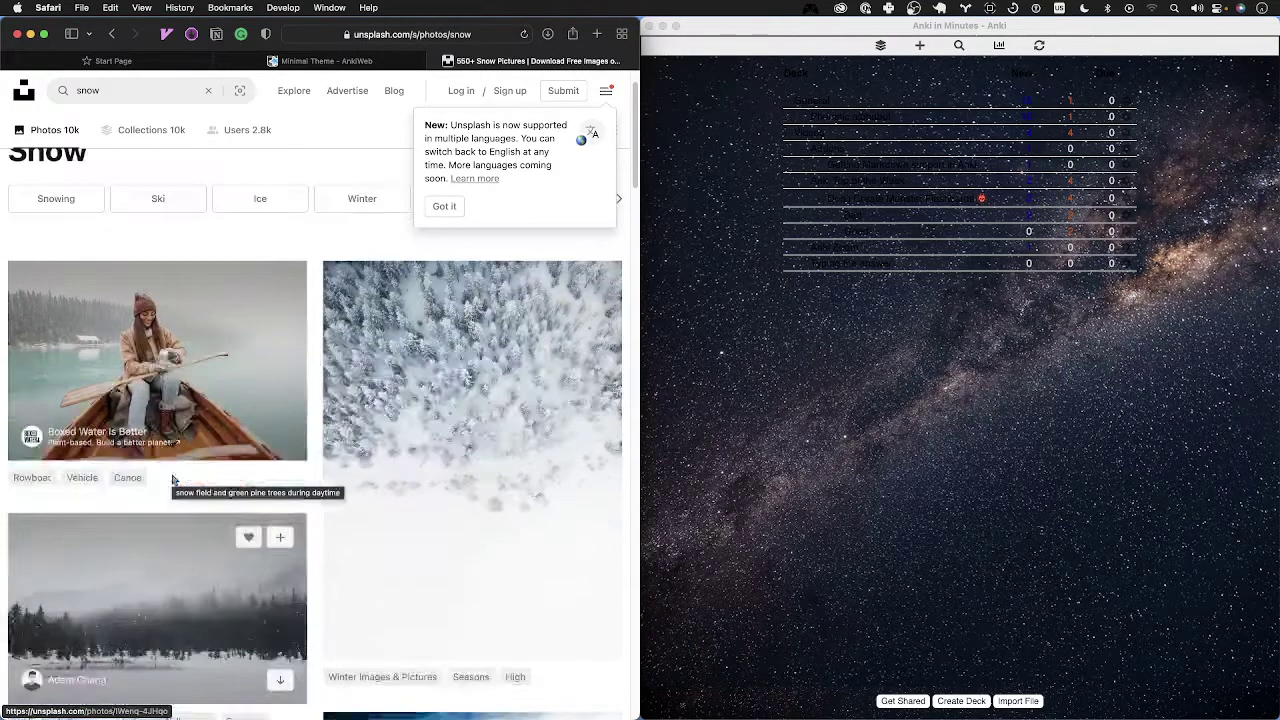
pyautogui.scroll(-2, 190, 476)
pyautogui.scroll(-2, 222, 426)
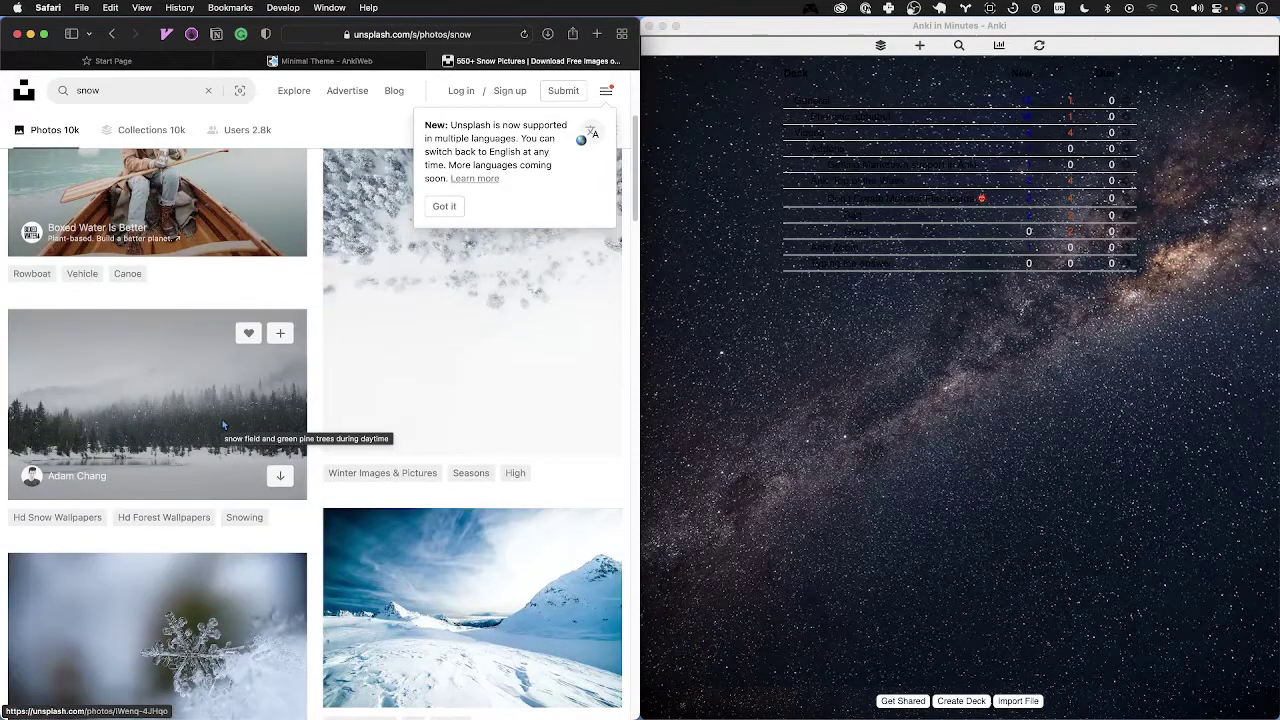
pyautogui.scroll(-2, 223, 424)
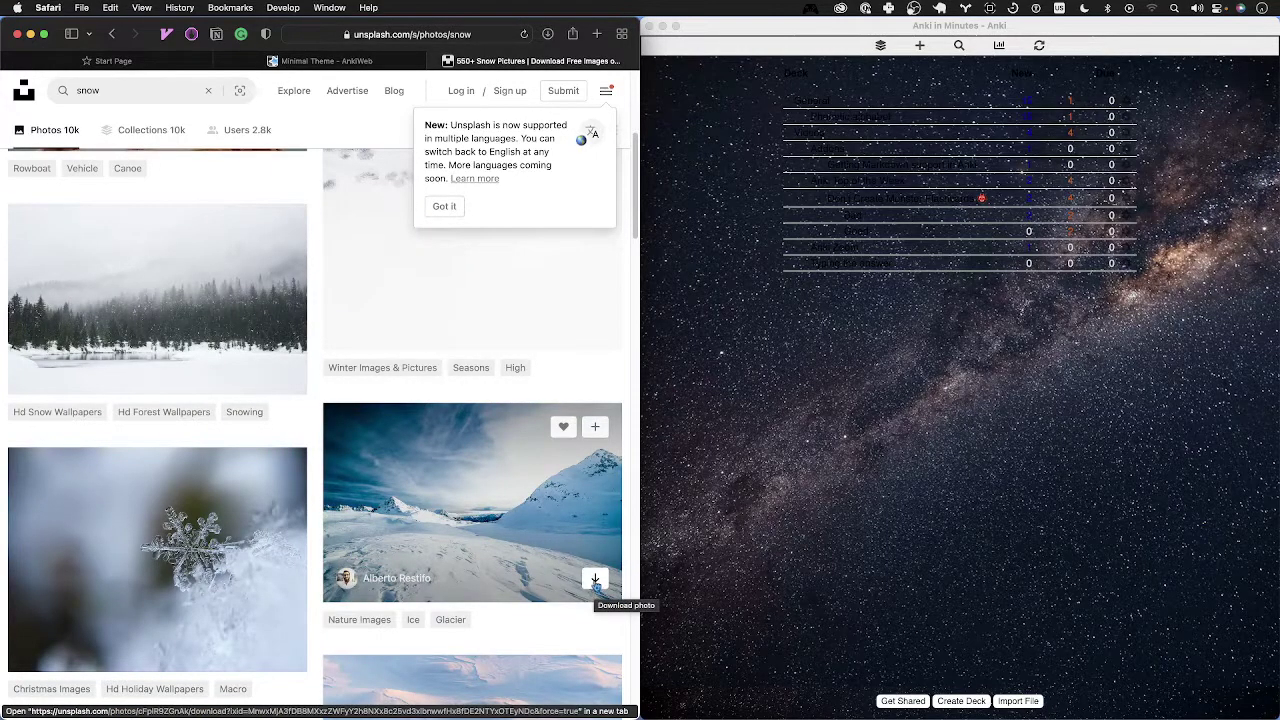
pyautogui.click(595, 582)
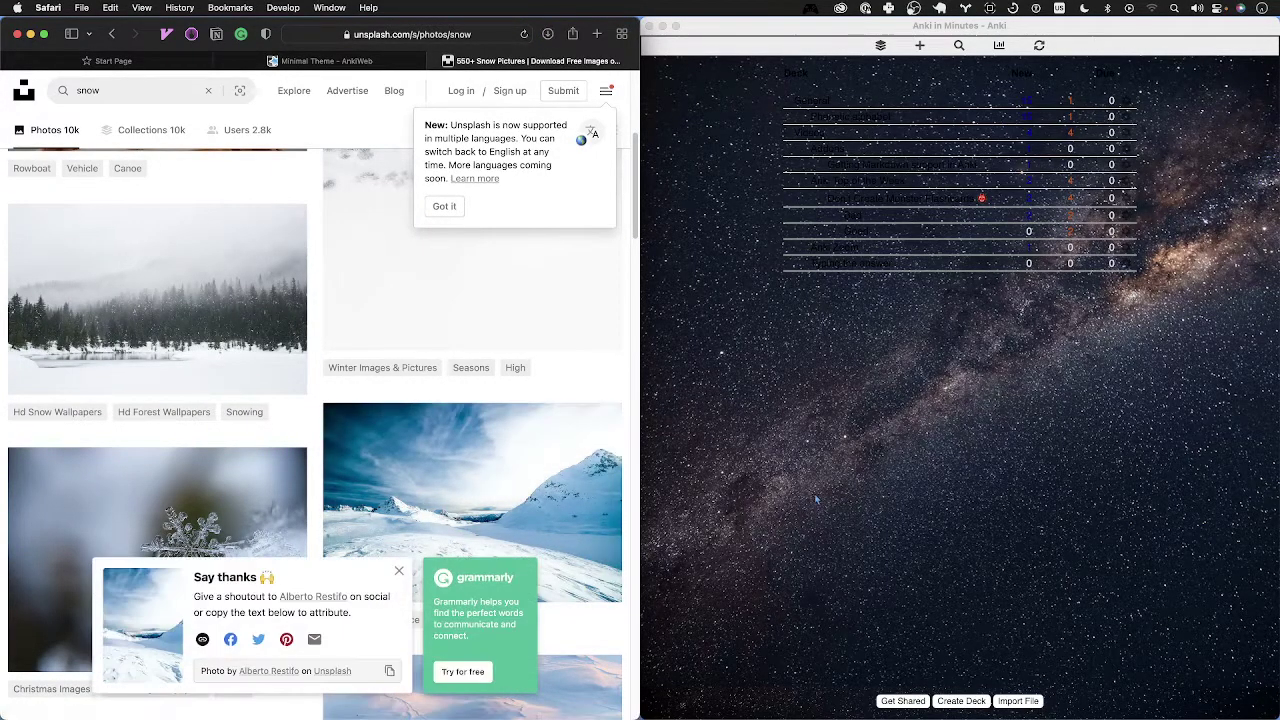
# Open Anki's Custom Background and Gear Icon settings and its image folders.
pyautogui.click(845, 430)
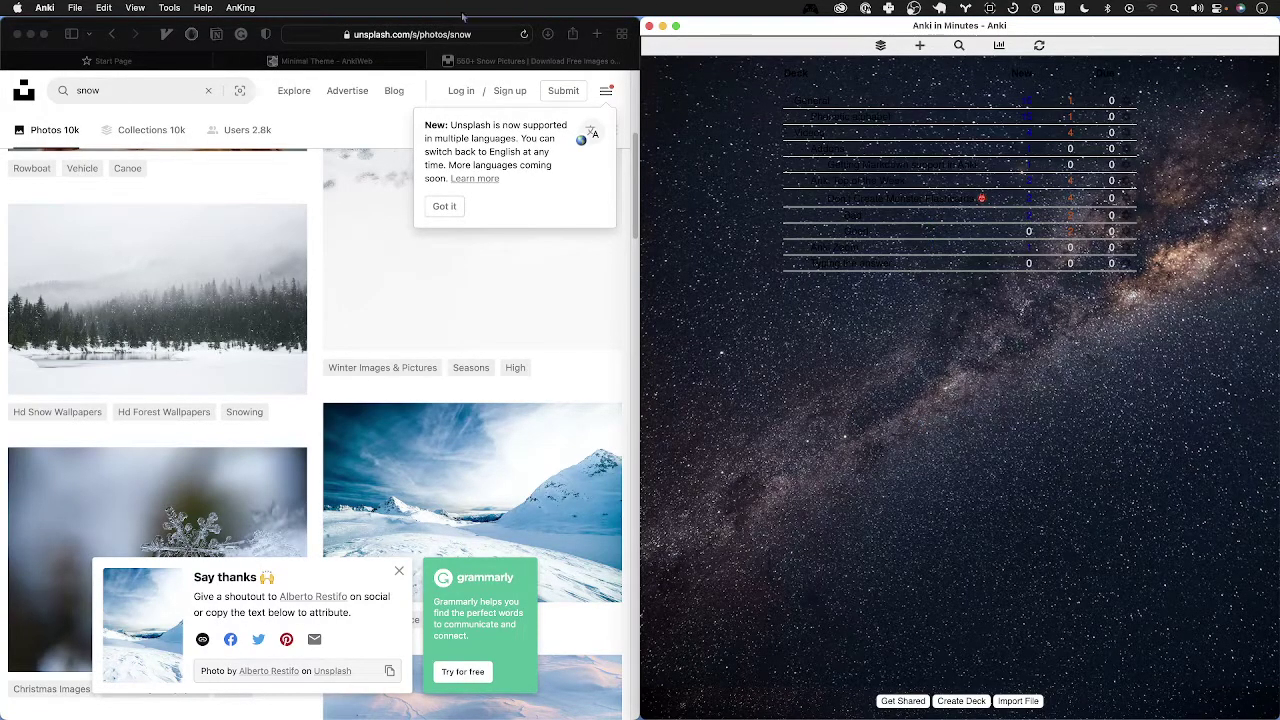
pyautogui.click(240, 7)
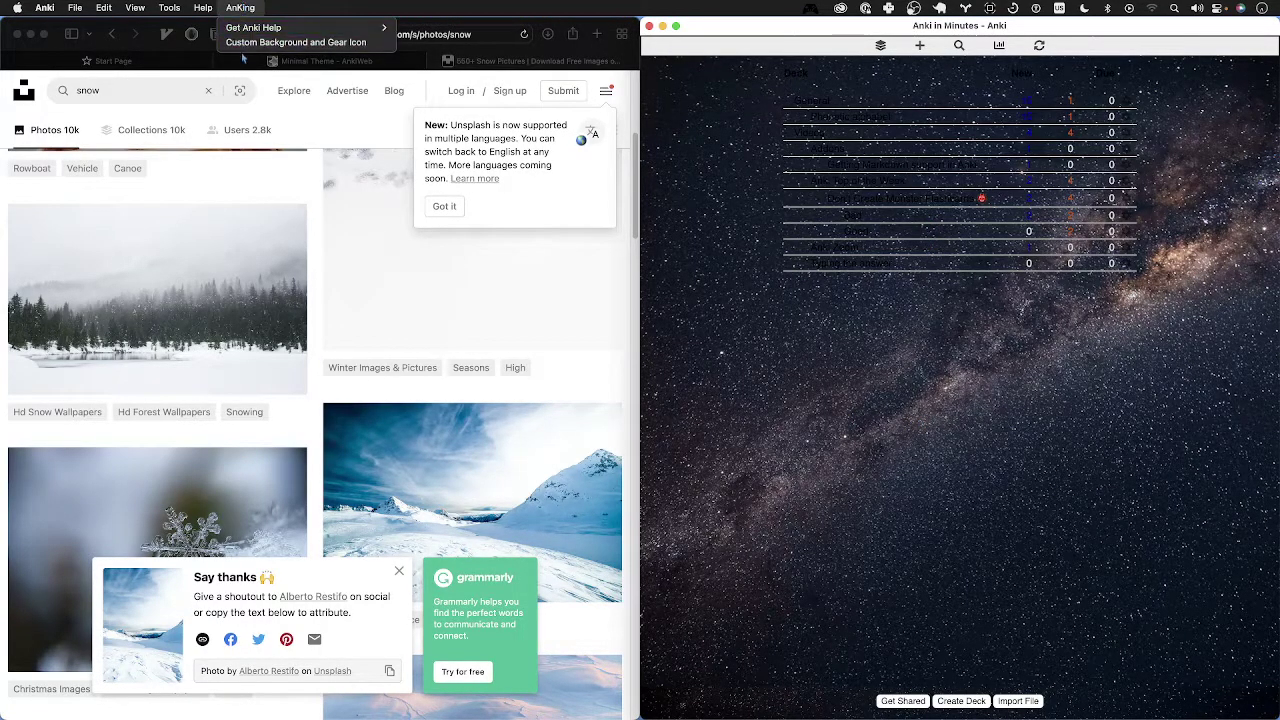
pyautogui.click(257, 44)
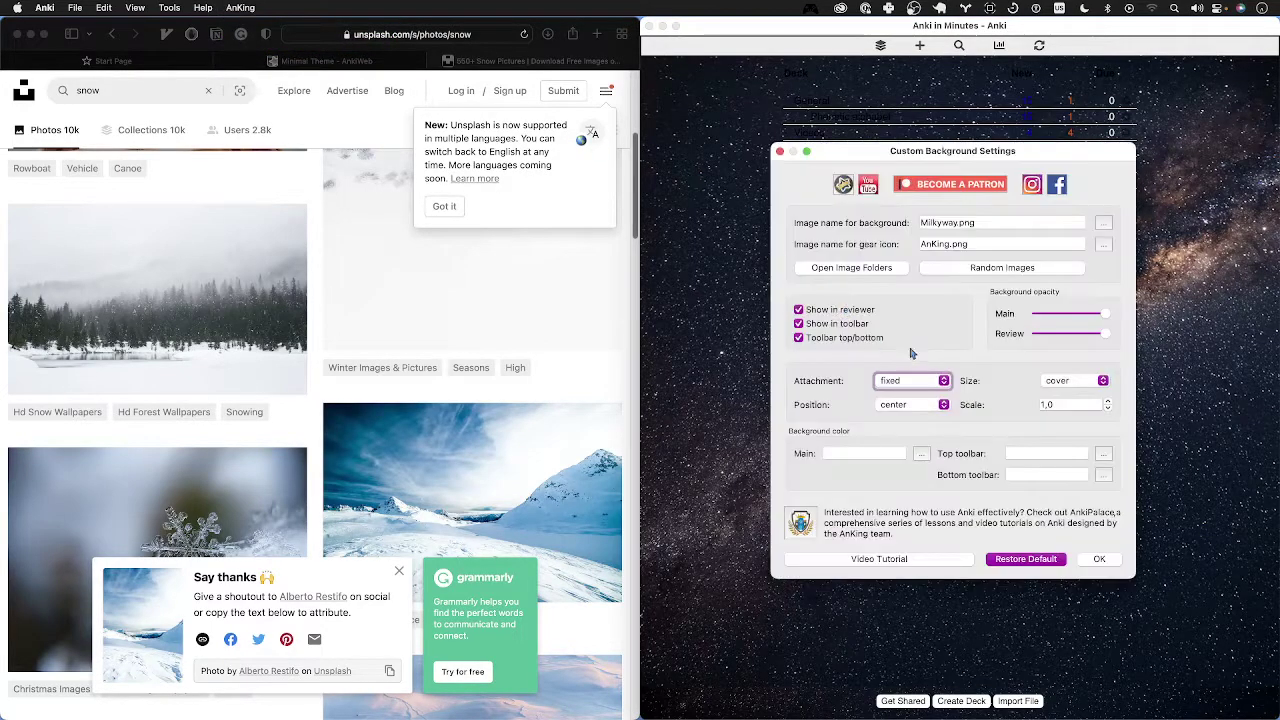
pyautogui.click(885, 268)
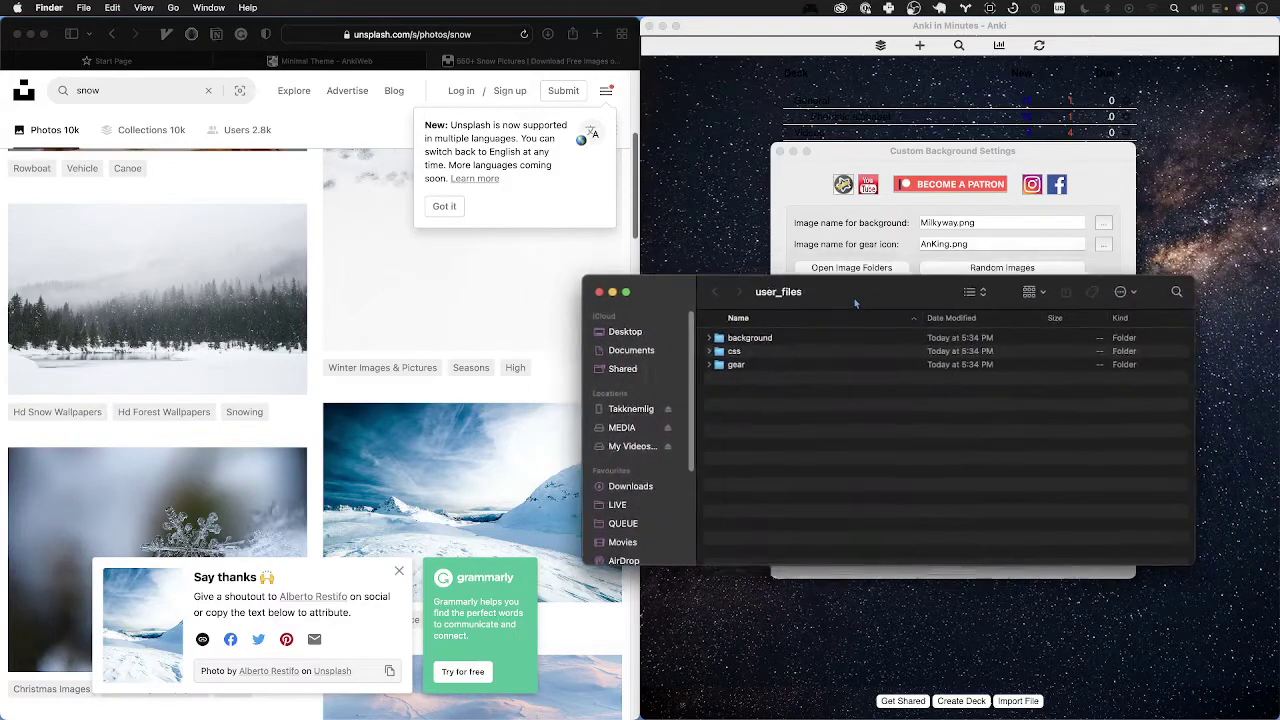
# Open the background folder in Finder and delete all its stock PNG images.
pyautogui.click(829, 339)
pyautogui.doubleClick(829, 339)
pyautogui.press('super+a')
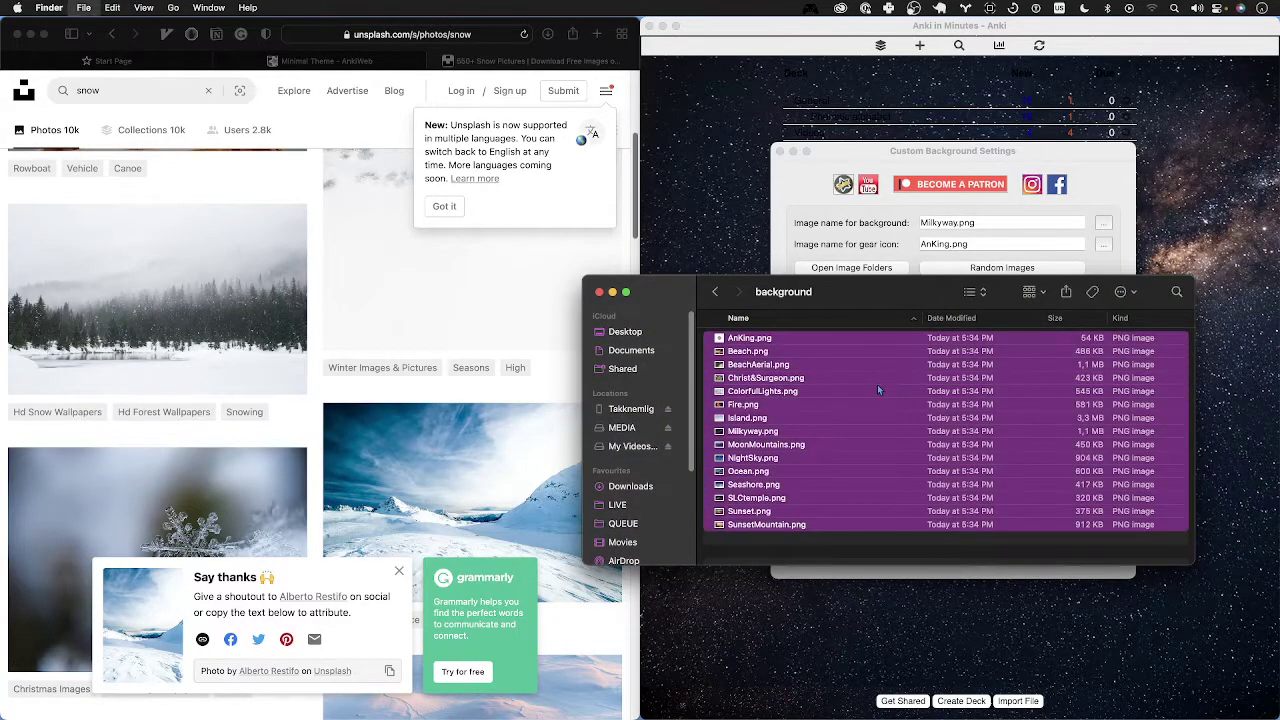
pyautogui.press('super+BackSpace')
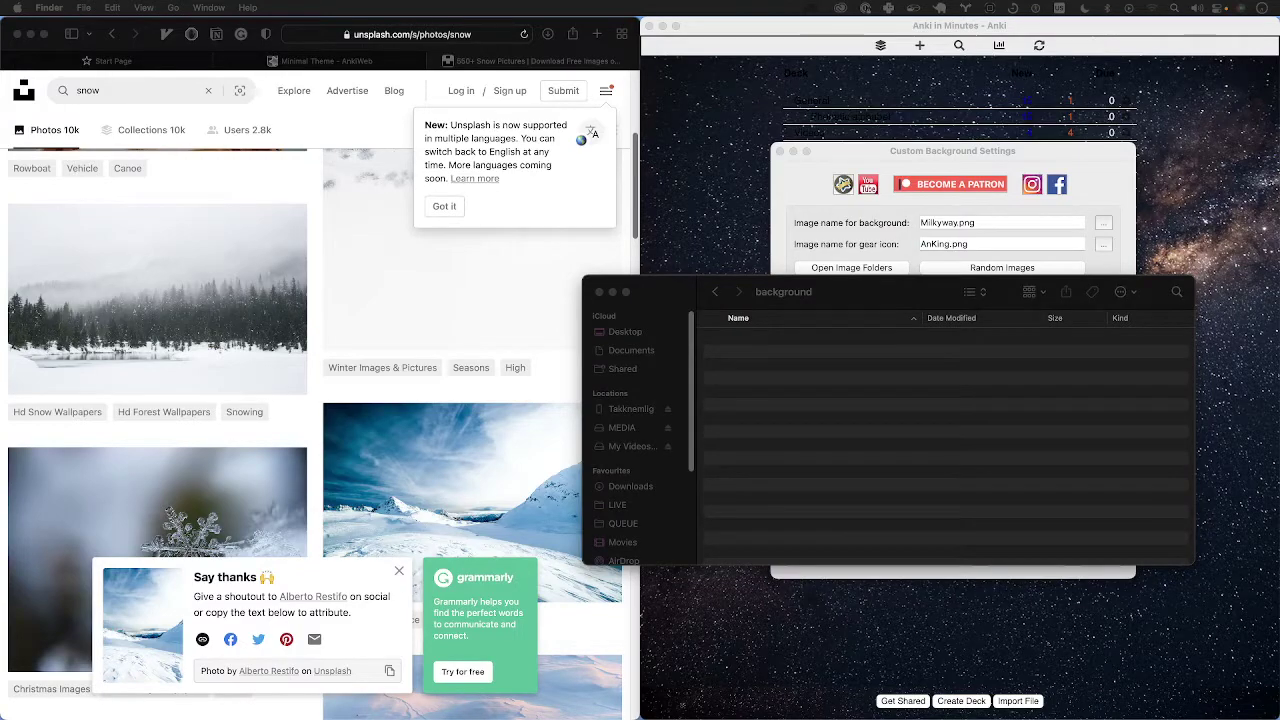
pyautogui.click(450, 672)
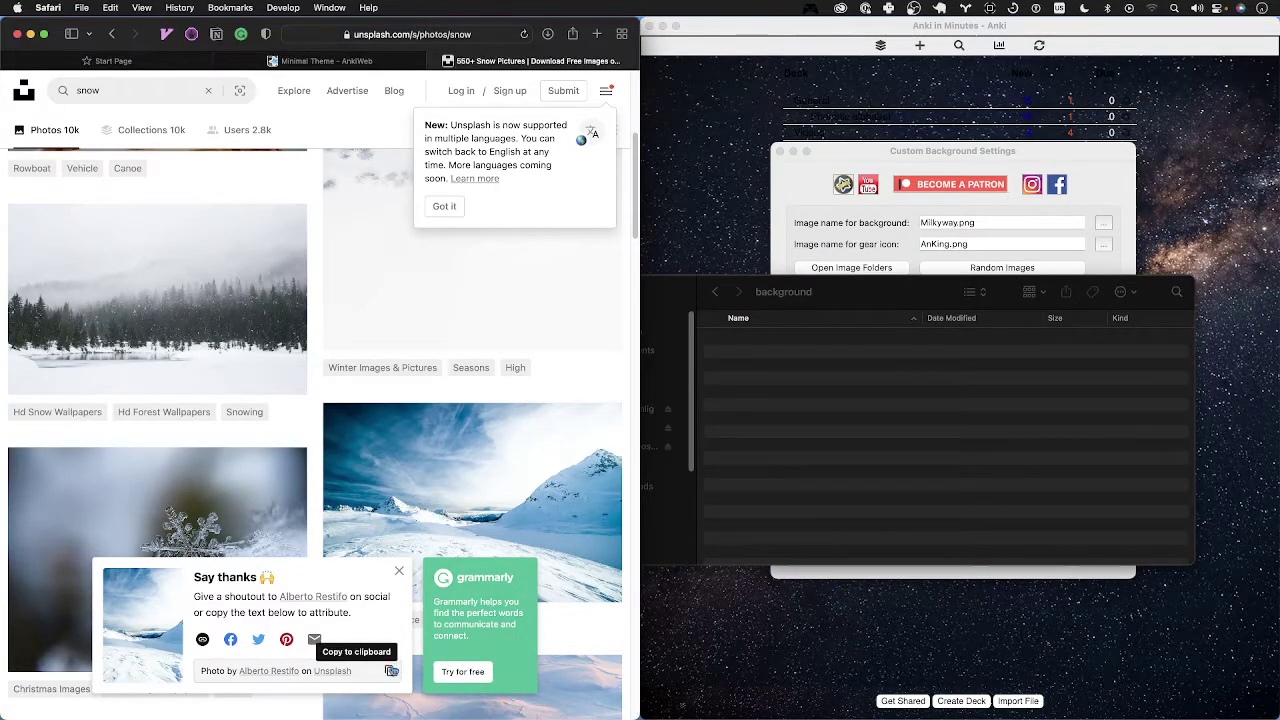
# Download the mountain photo from Unsplash and drag the JPG into the background folder.
pyautogui.click(398, 573)
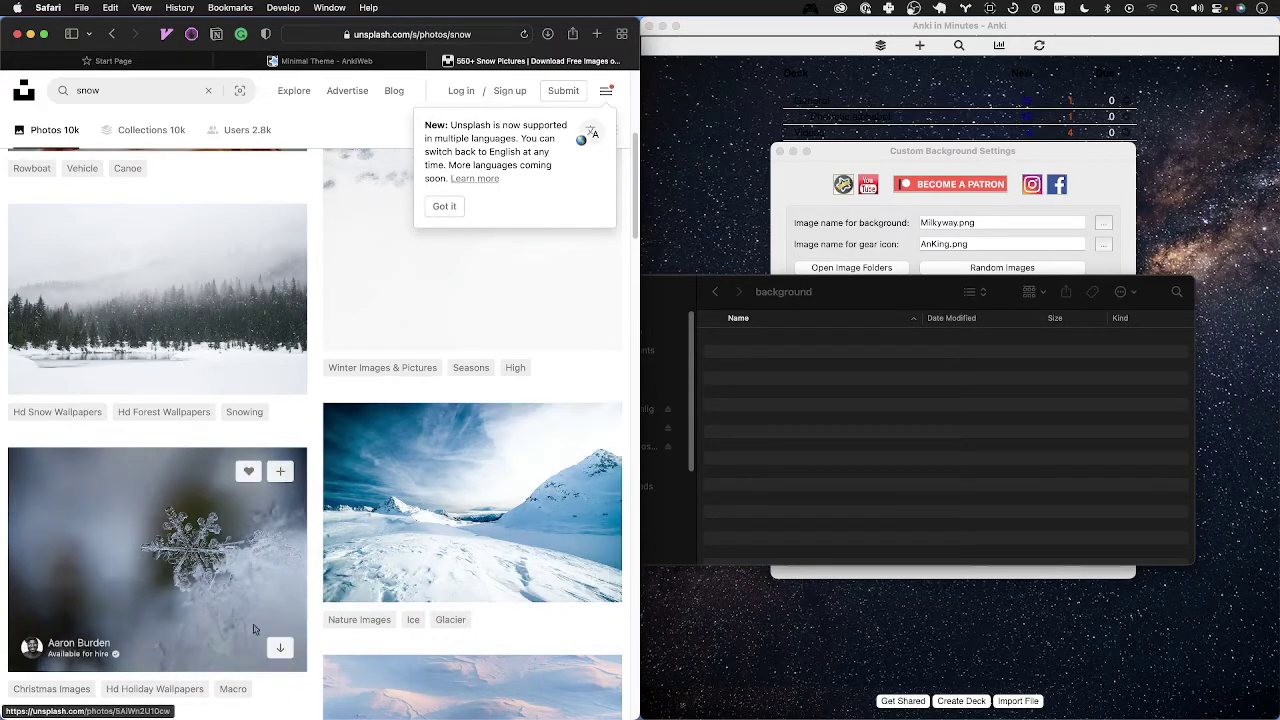
pyautogui.moveTo(472, 502)
pyautogui.click(592, 582)
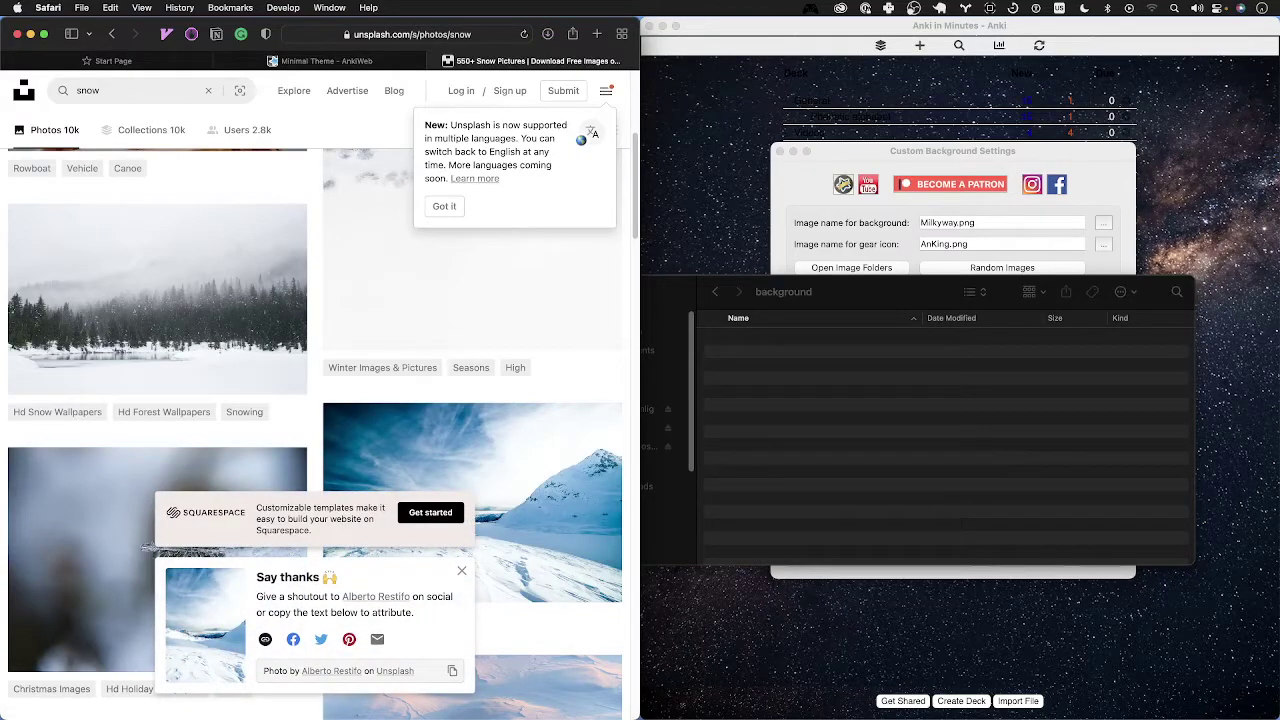
pyautogui.click(913, 8)
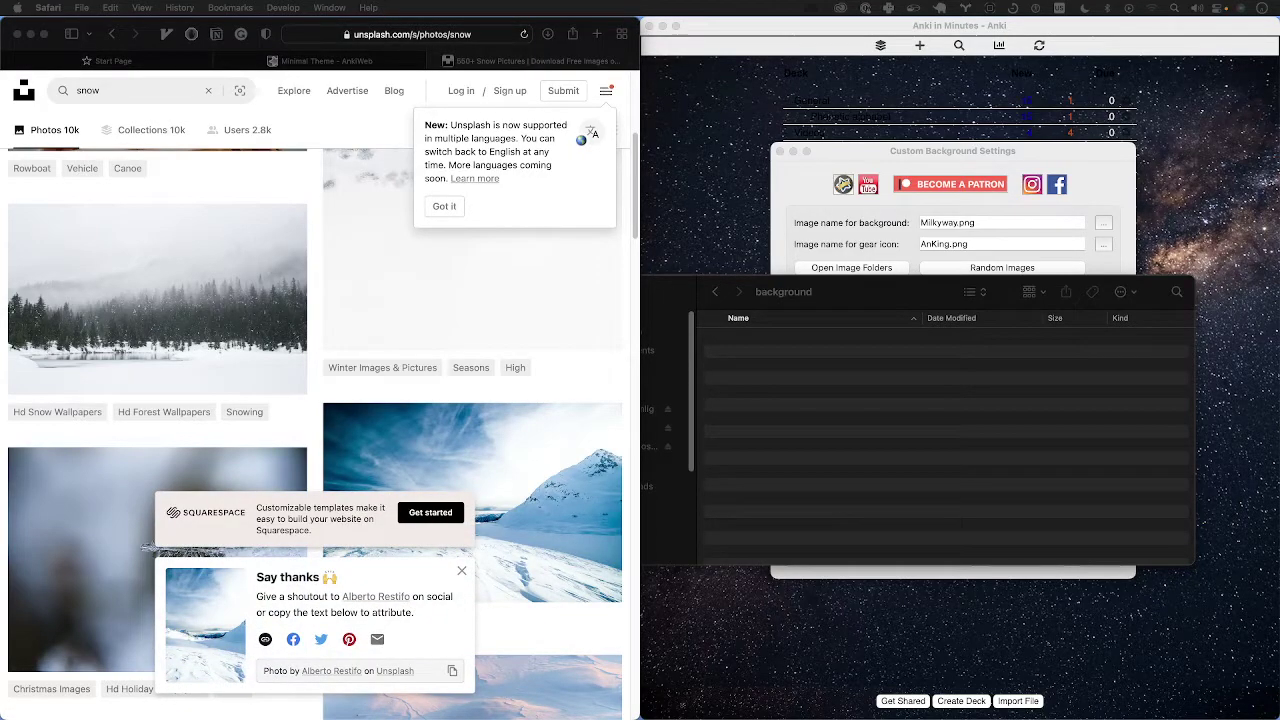
pyautogui.click(547, 34)
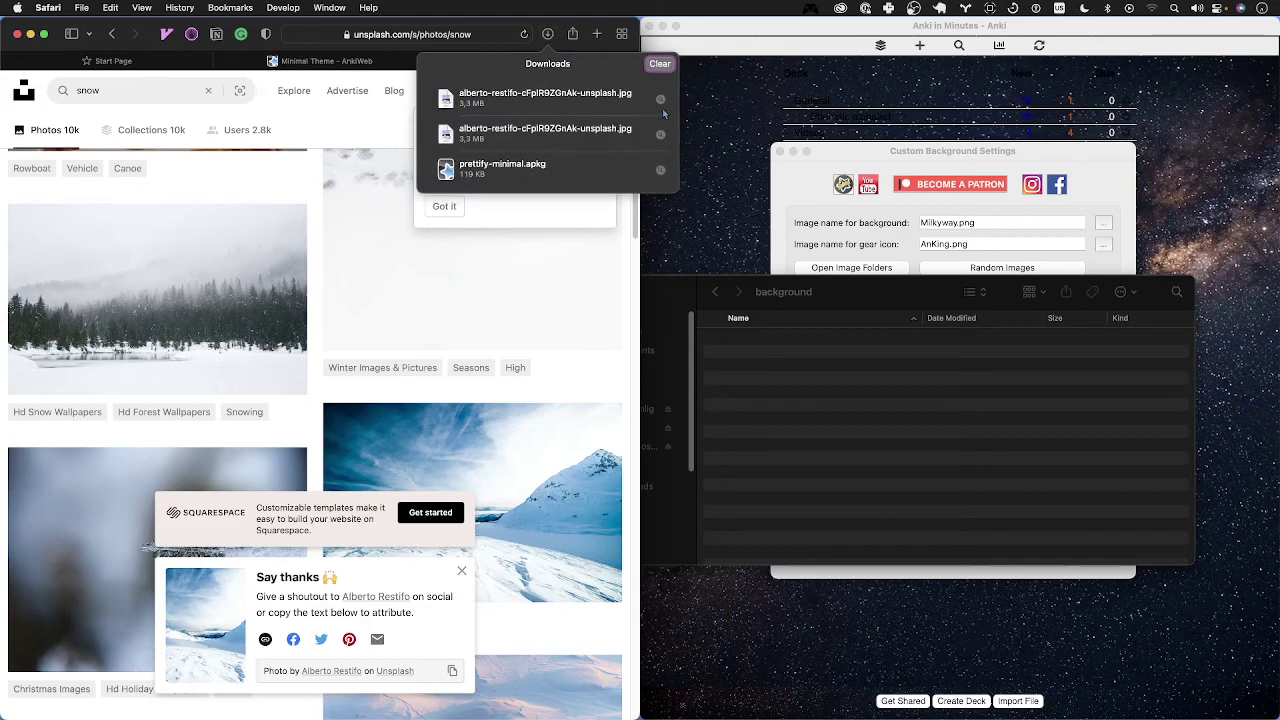
pyautogui.click(1099, 186)
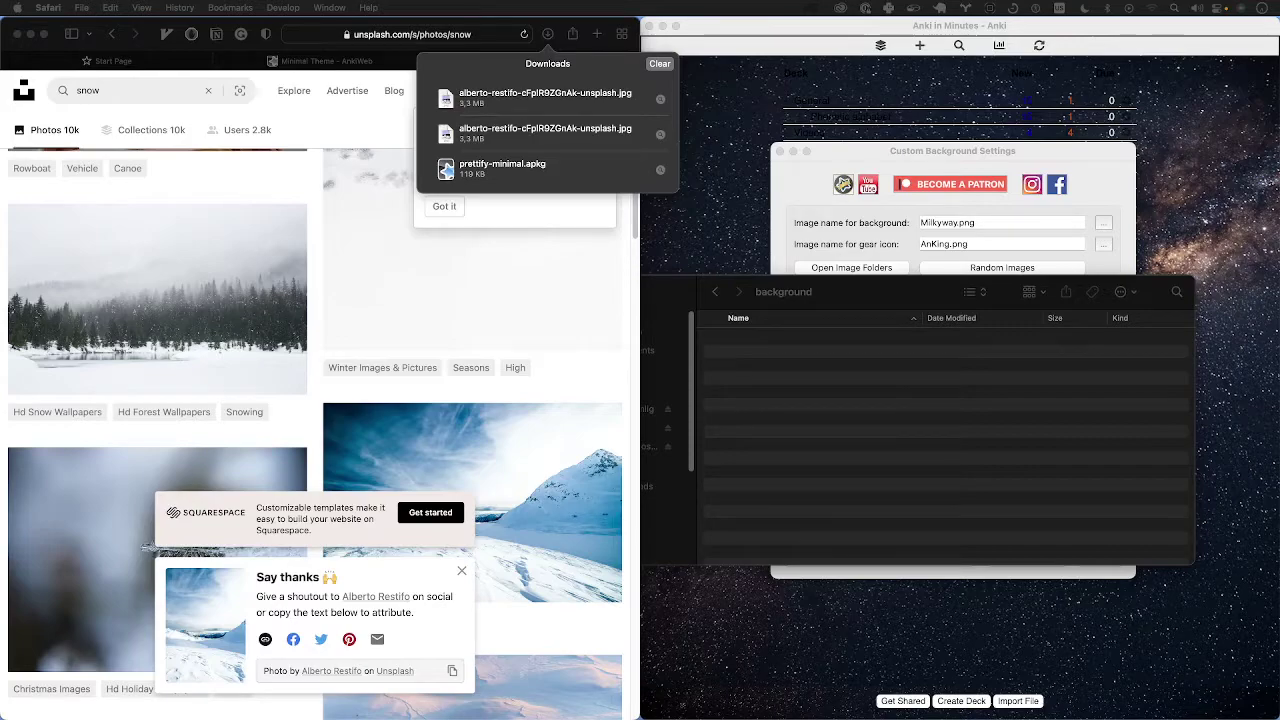
pyautogui.moveTo(545, 95); pyautogui.dragTo(843, 426)
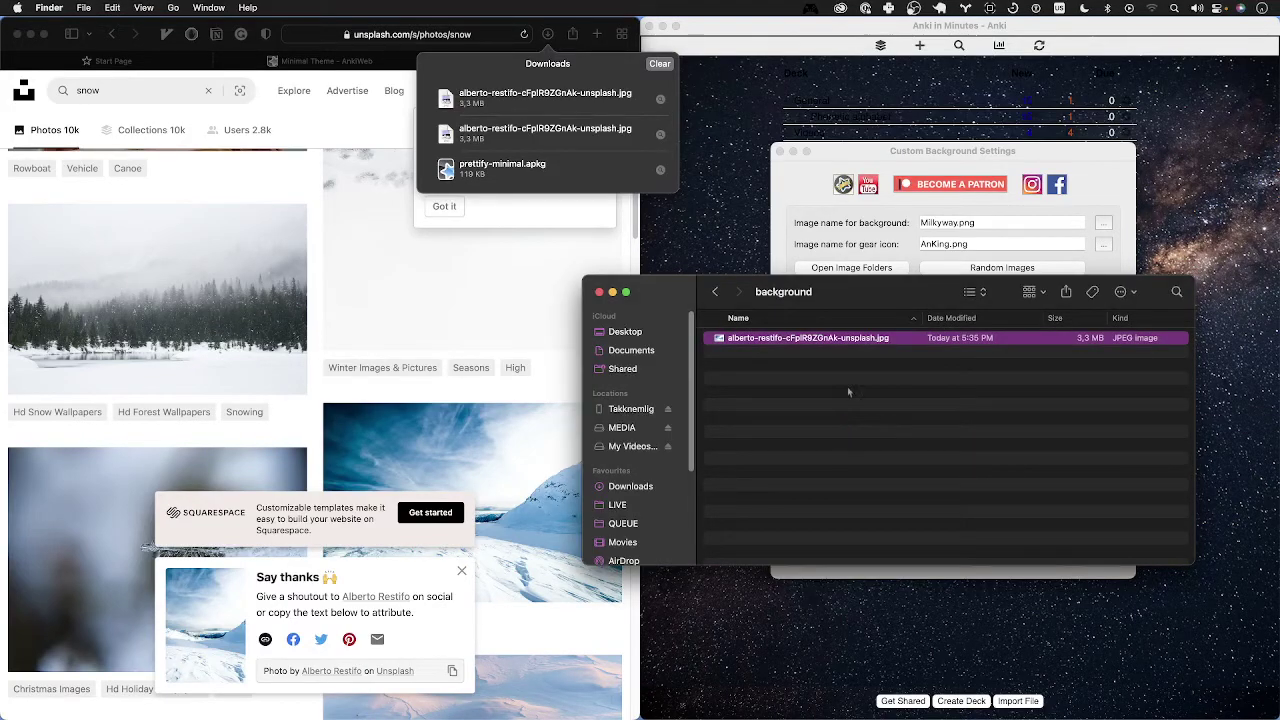
# Choose the downloaded mountain JPG as the background image and apply the settings.
pyautogui.click(1061, 219)
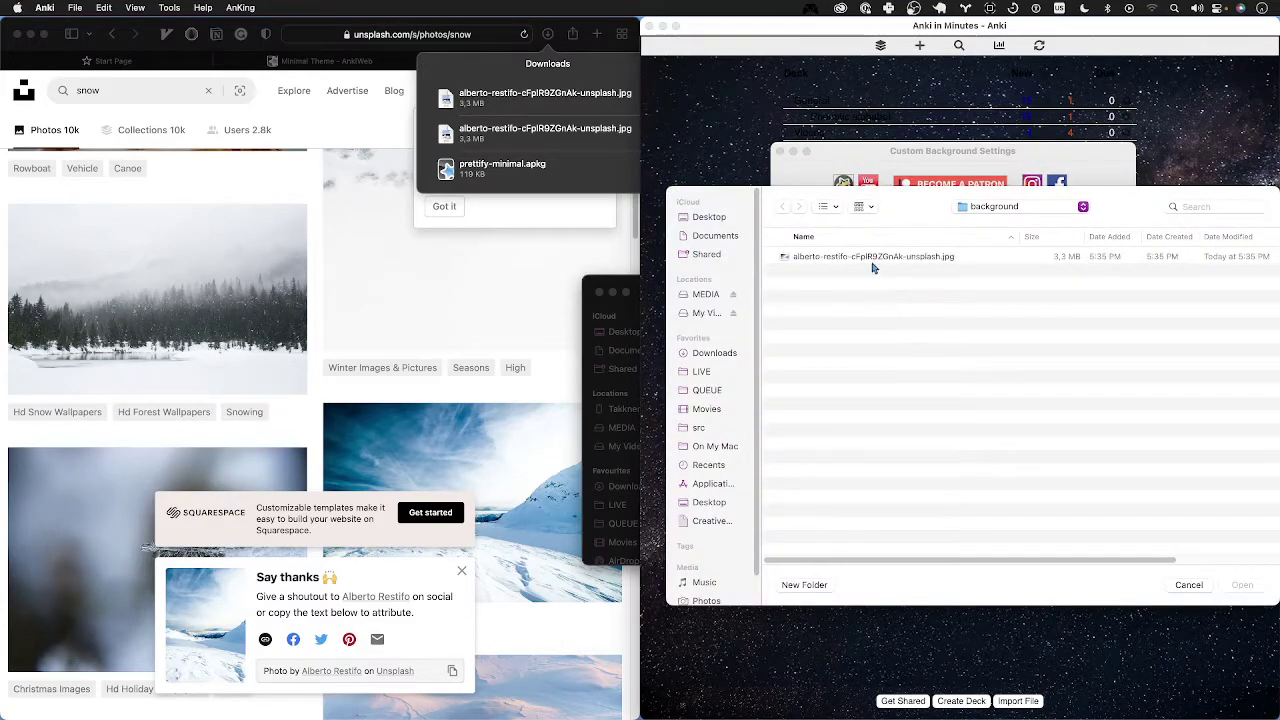
pyautogui.click(873, 263)
pyautogui.click(1240, 586)
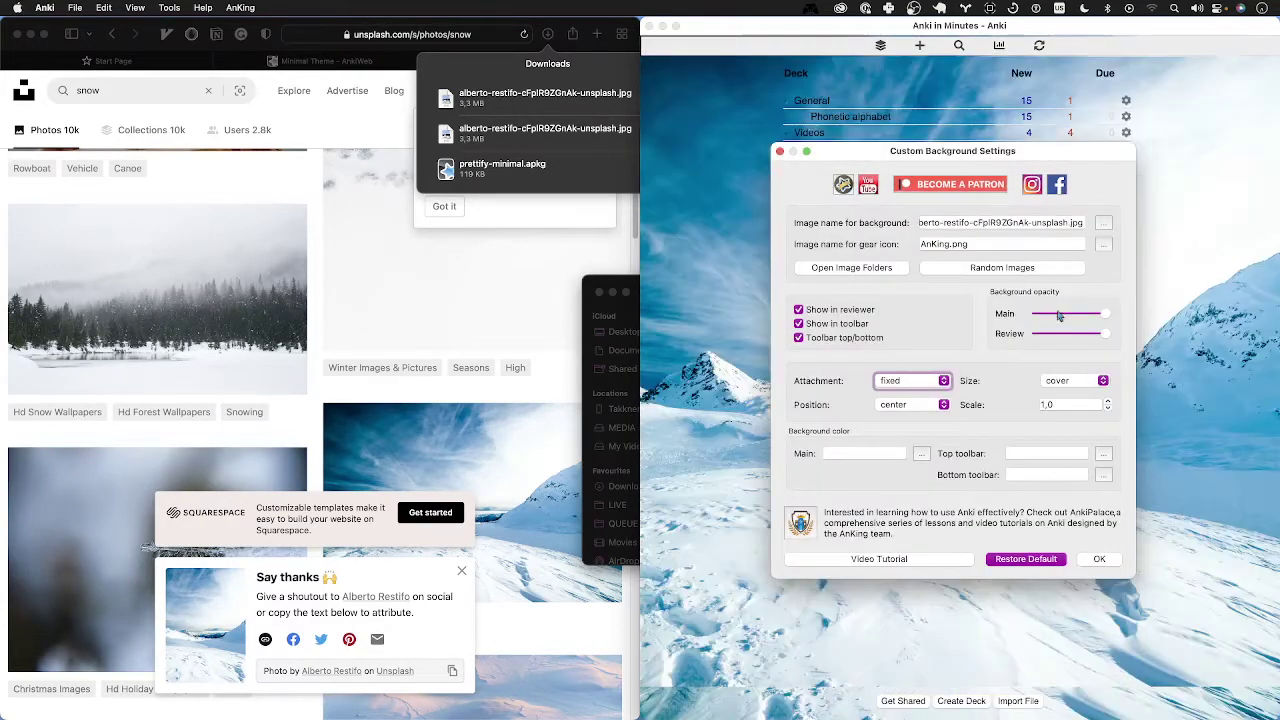
pyautogui.click(780, 151)
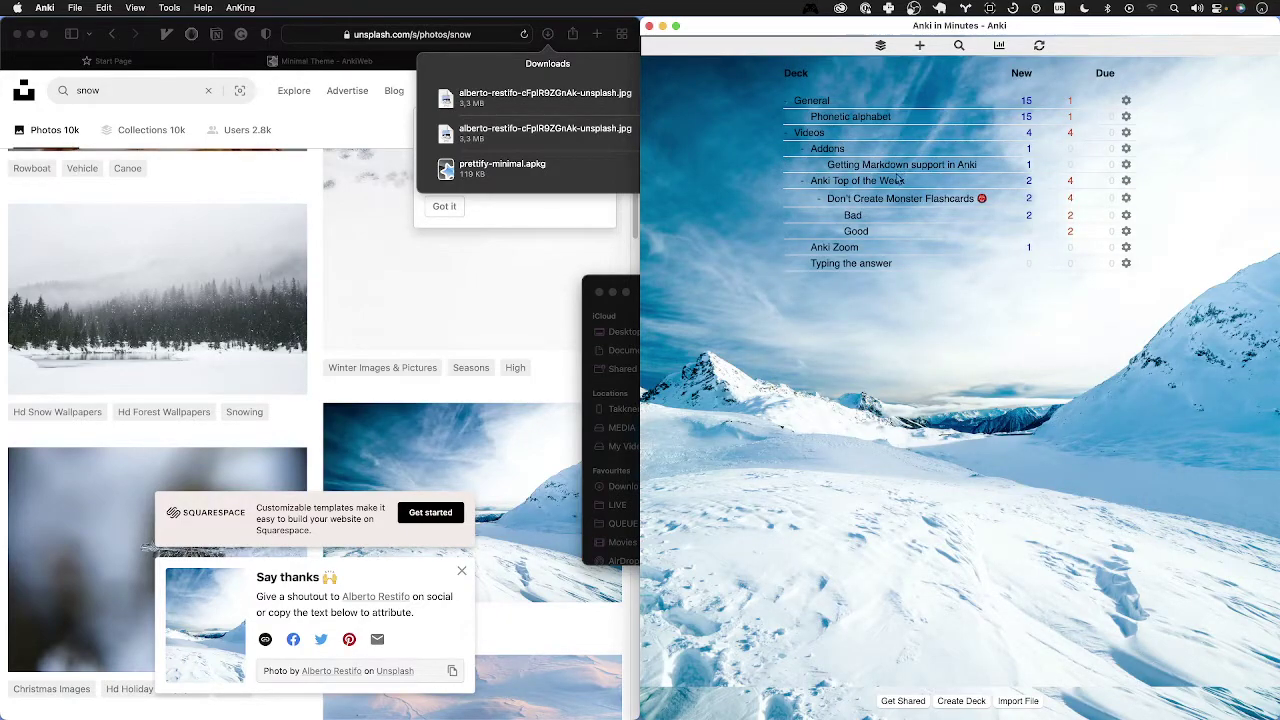
# Study a Phonetic alphabet card to its answer, then reopen the Custom Background settings.
pyautogui.click(851, 117)
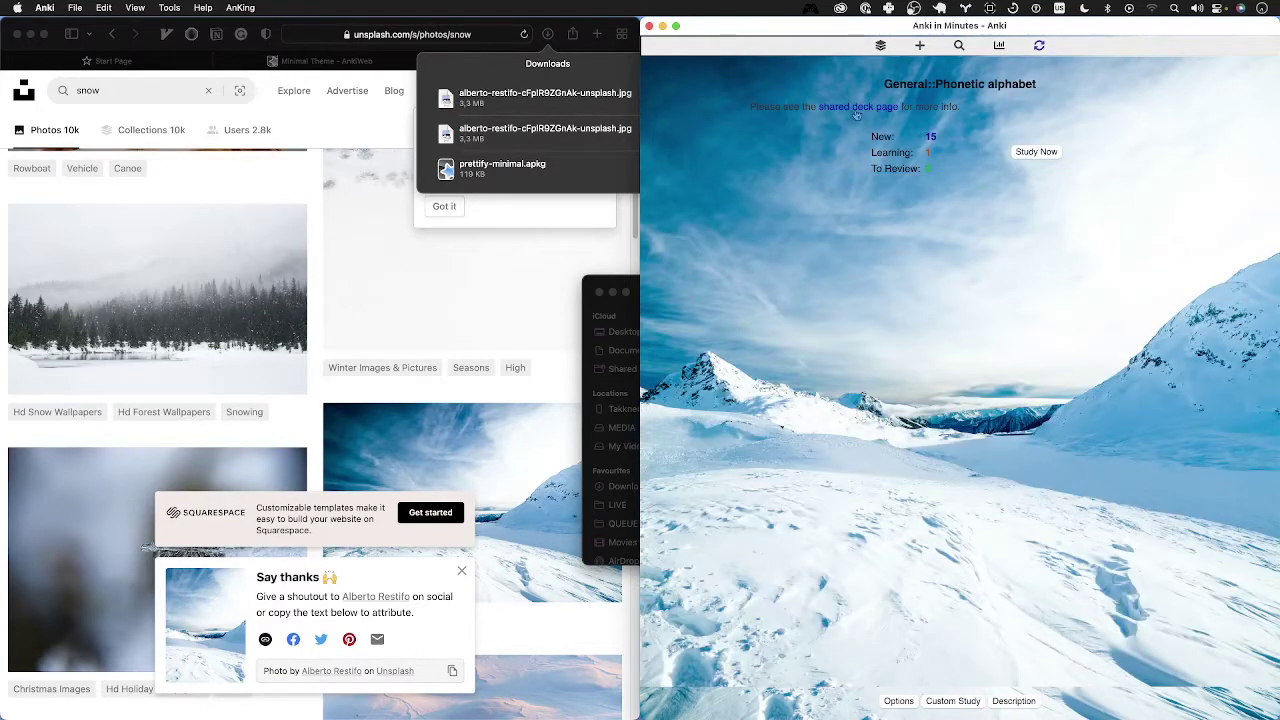
pyautogui.press('s')
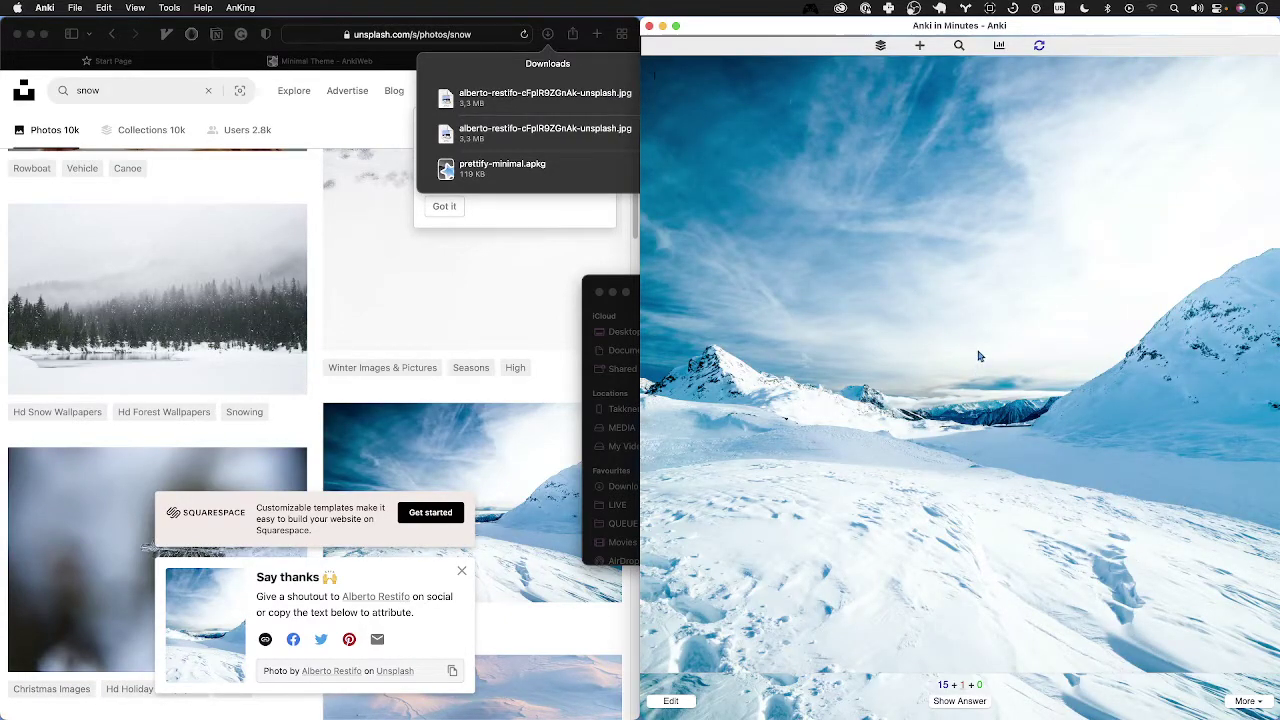
pyautogui.press('space')
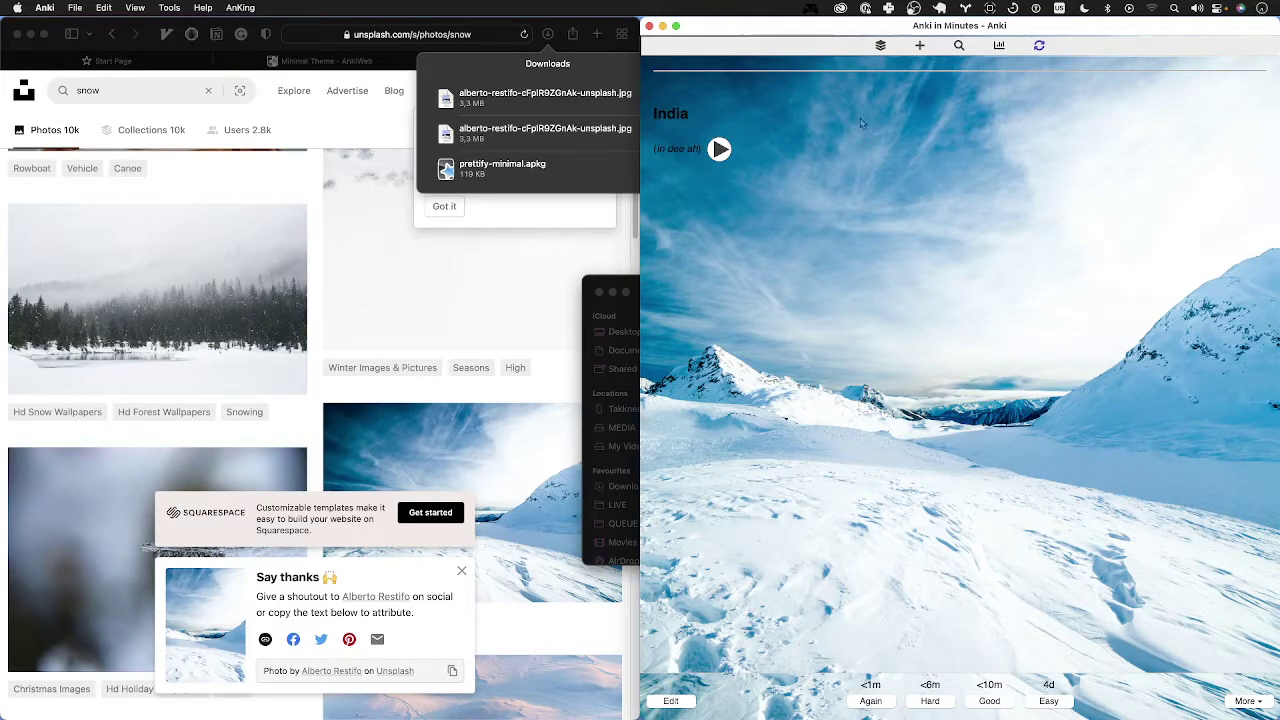
pyautogui.click(241, 7)
pyautogui.click(314, 44)
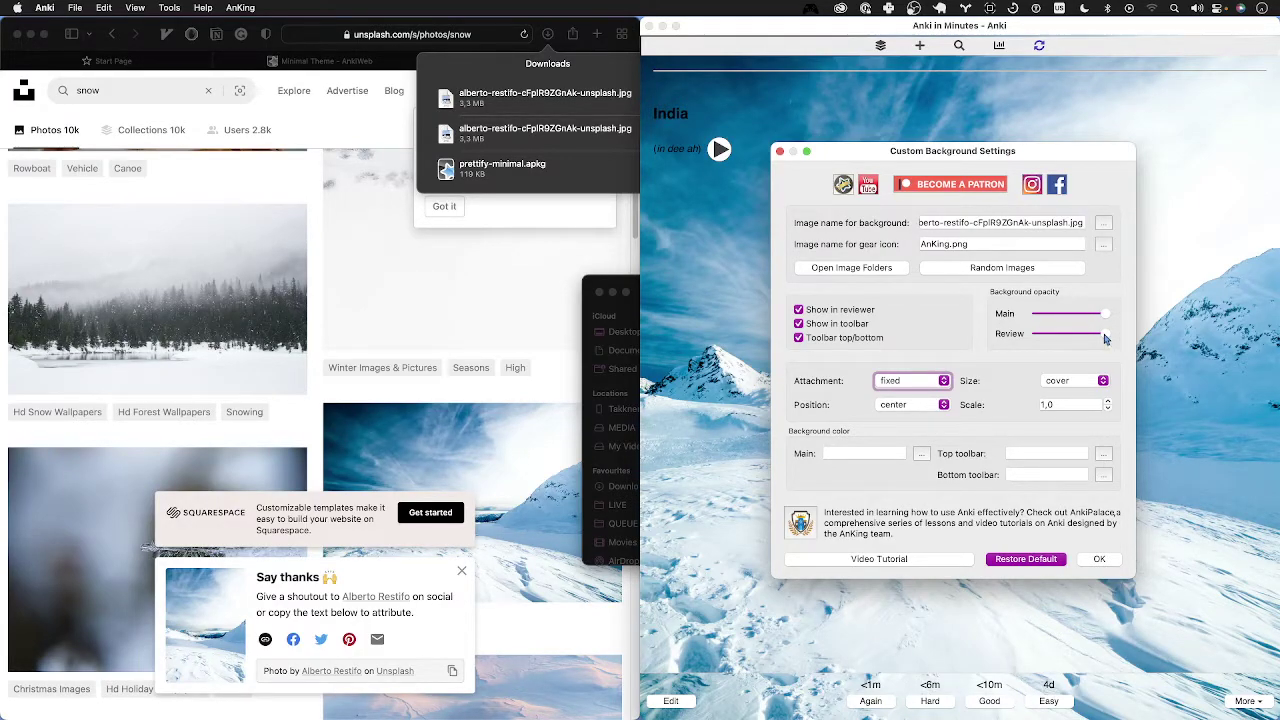
# Adjust the Main and then the Review background opacity sliders.
pyautogui.moveTo(1106, 338)
pyautogui.mouseDown()
pyautogui.moveTo(1039, 336)
pyautogui.moveTo(1100, 334)
pyautogui.moveTo(1049, 323)
pyautogui.moveTo(1102, 321)
pyautogui.moveTo(1080, 321)
pyautogui.mouseUp()
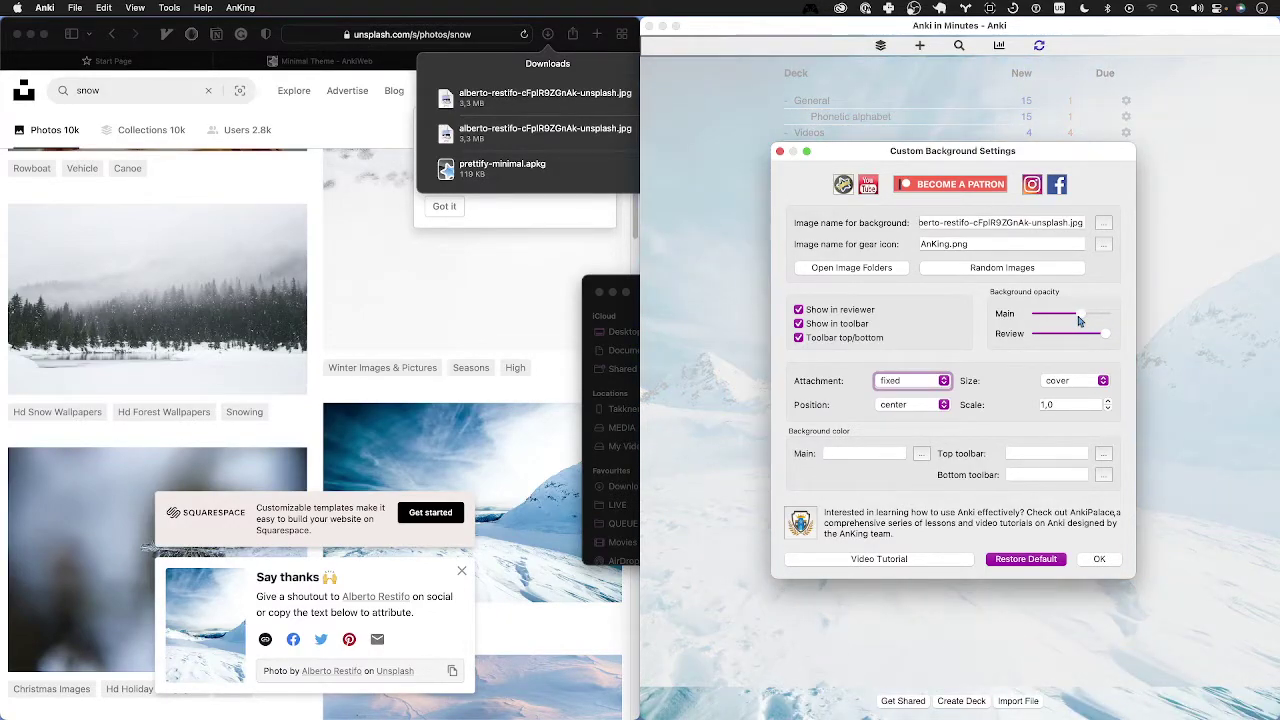
pyautogui.moveTo(1103, 336)
pyautogui.mouseDown()
pyautogui.moveTo(1079, 336)
pyautogui.moveTo(1104, 313)
pyautogui.mouseUp()
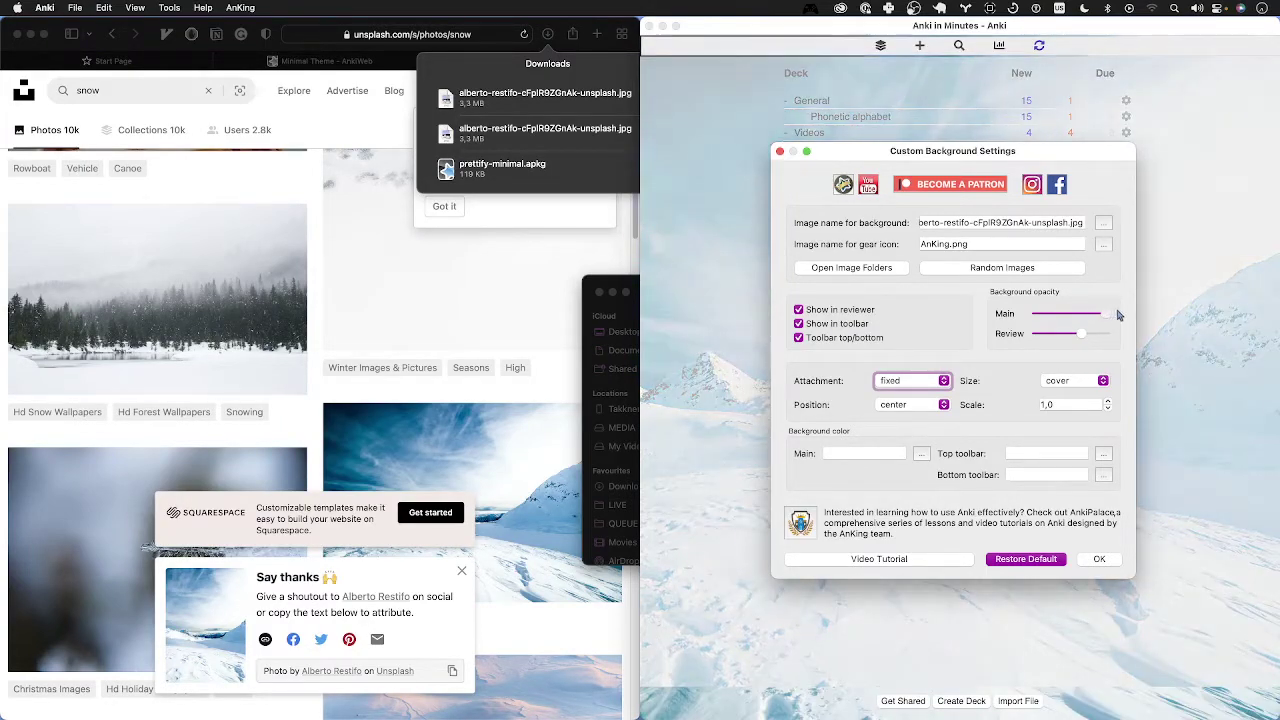
# Apply the opacity change, then review a card in Phonetic alphabet and another deck over the mountain backdrop.
pyautogui.click(1100, 558)
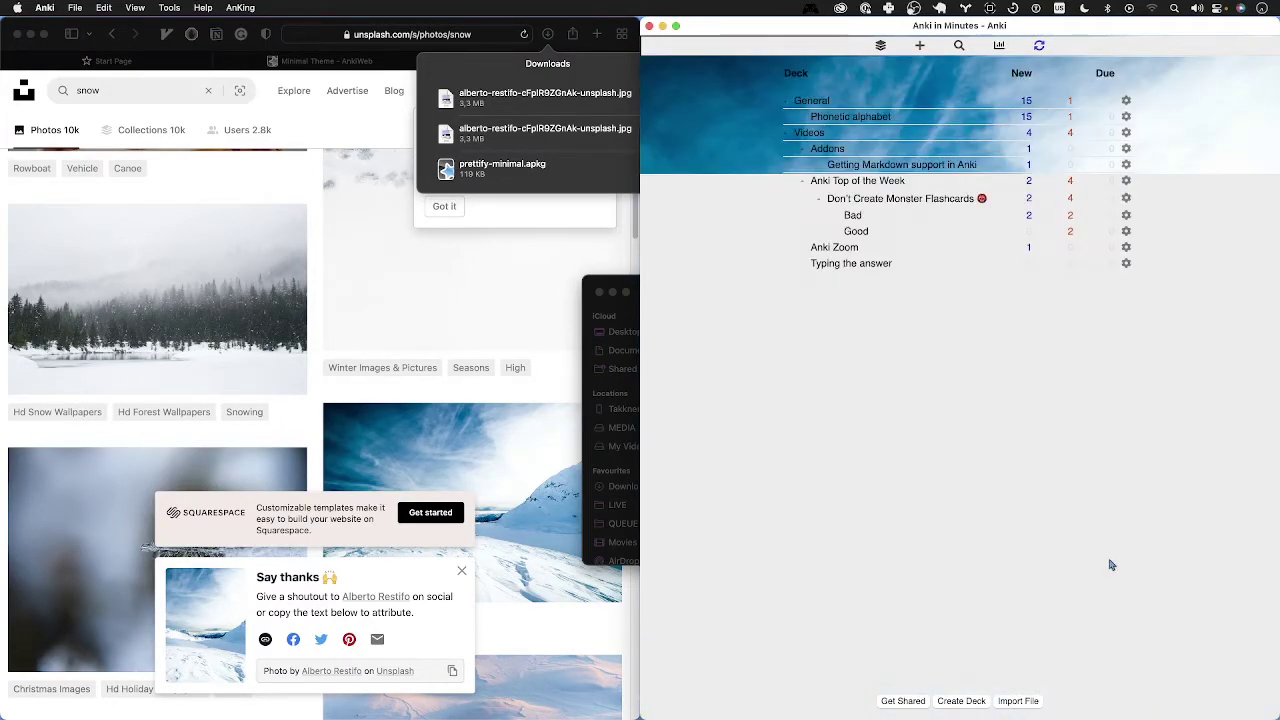
pyautogui.click(866, 118)
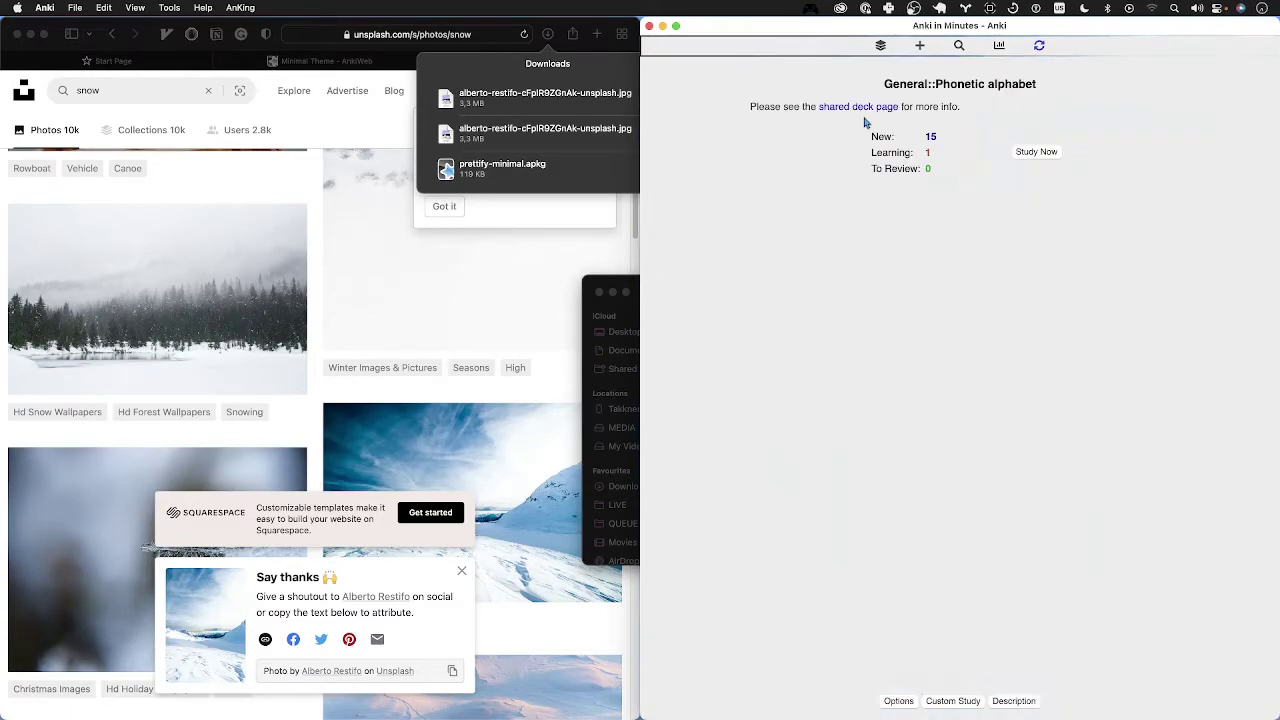
pyautogui.press('s')
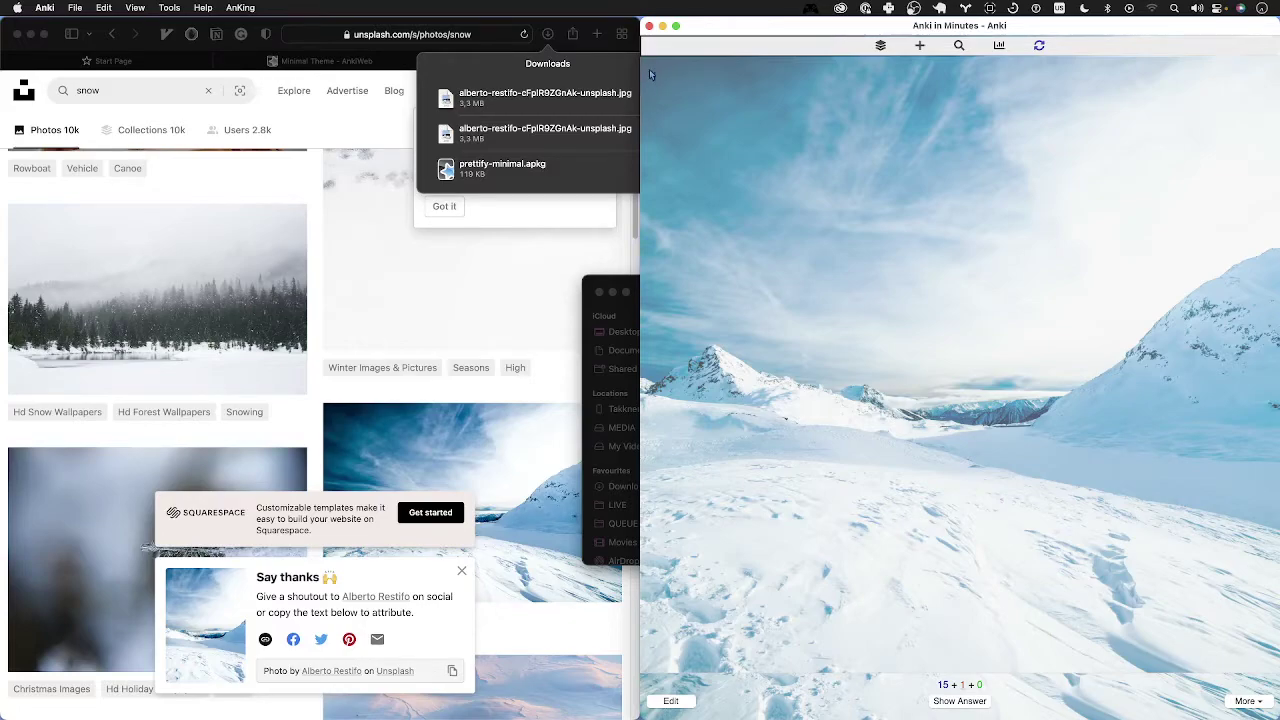
pyautogui.press('space')
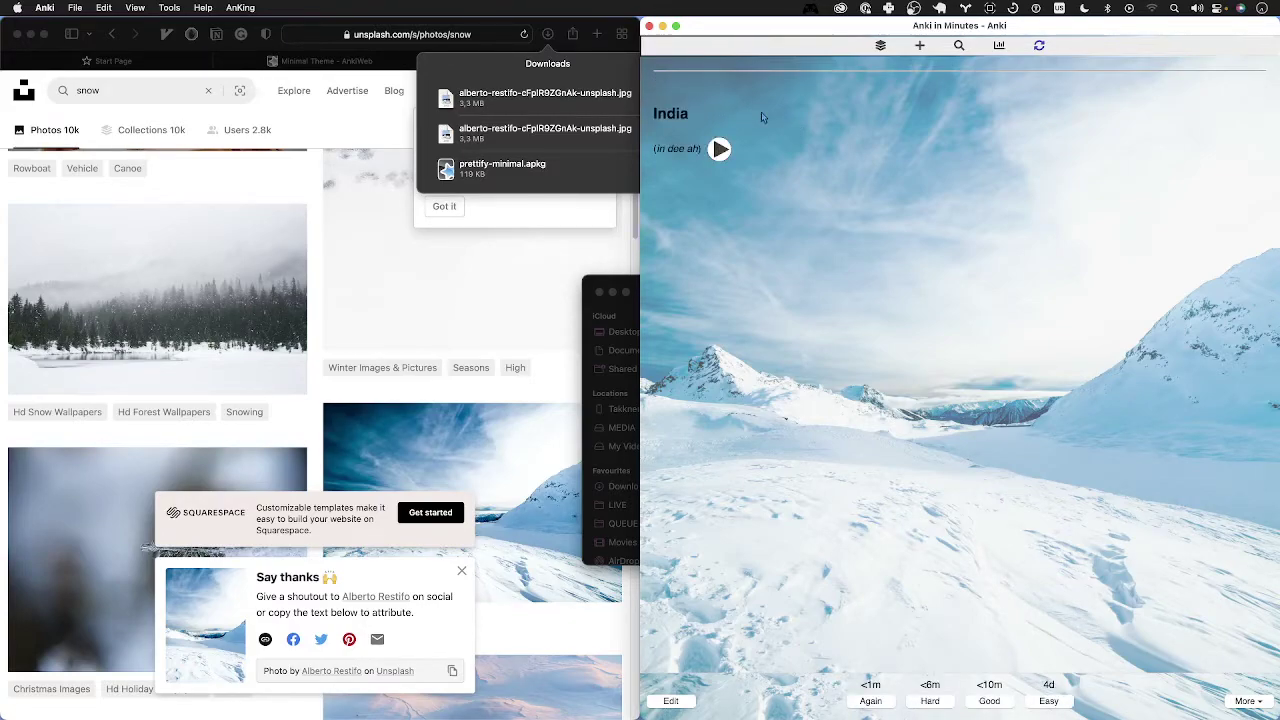
pyautogui.press('d')
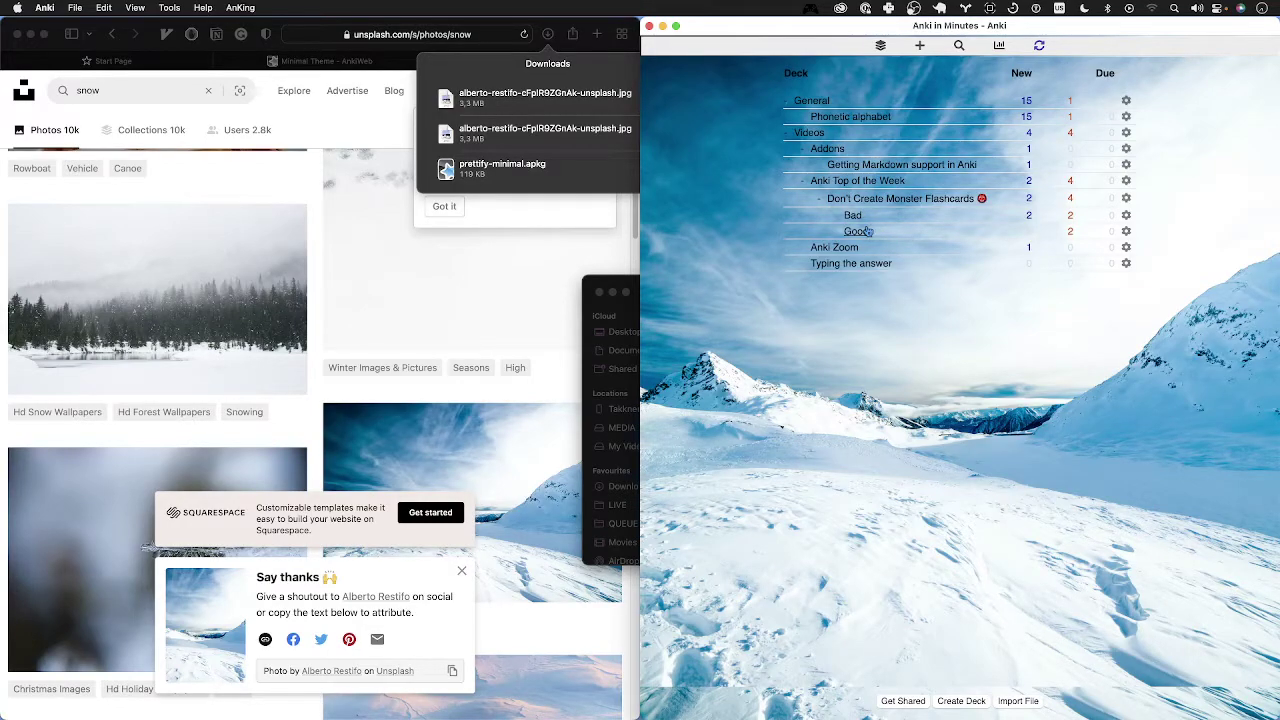
pyautogui.press('s')
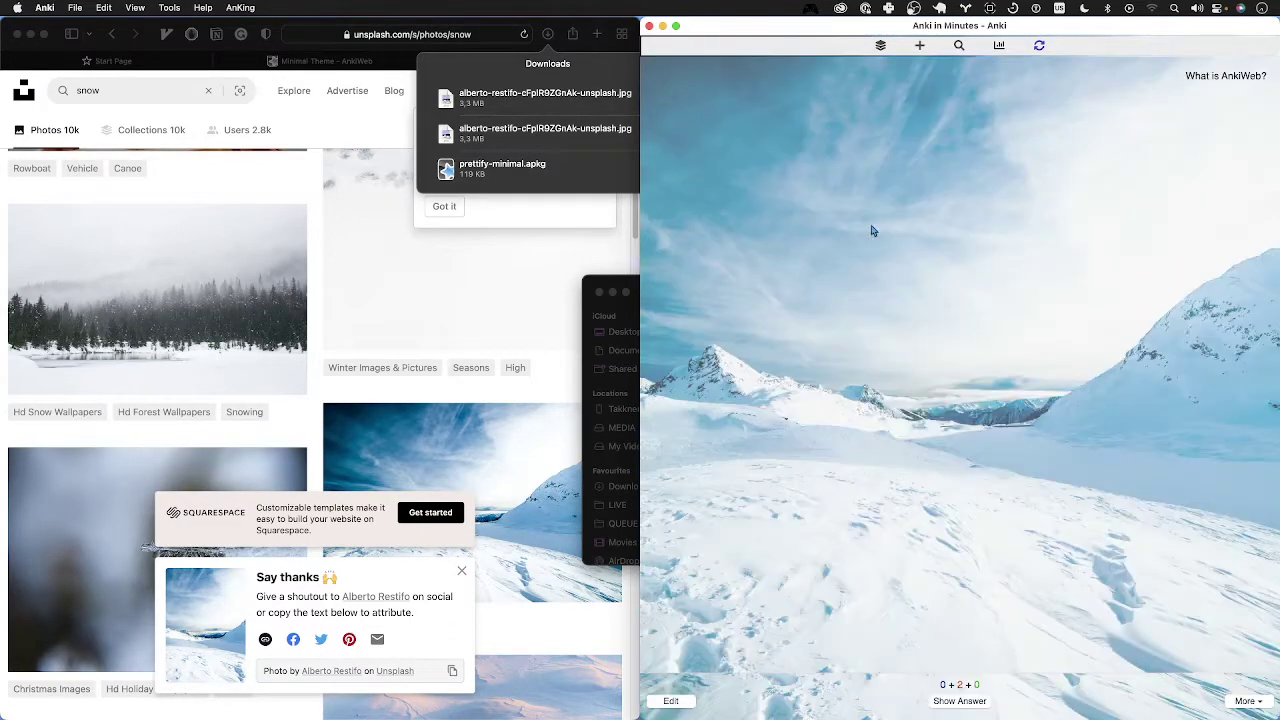
pyautogui.press('space')
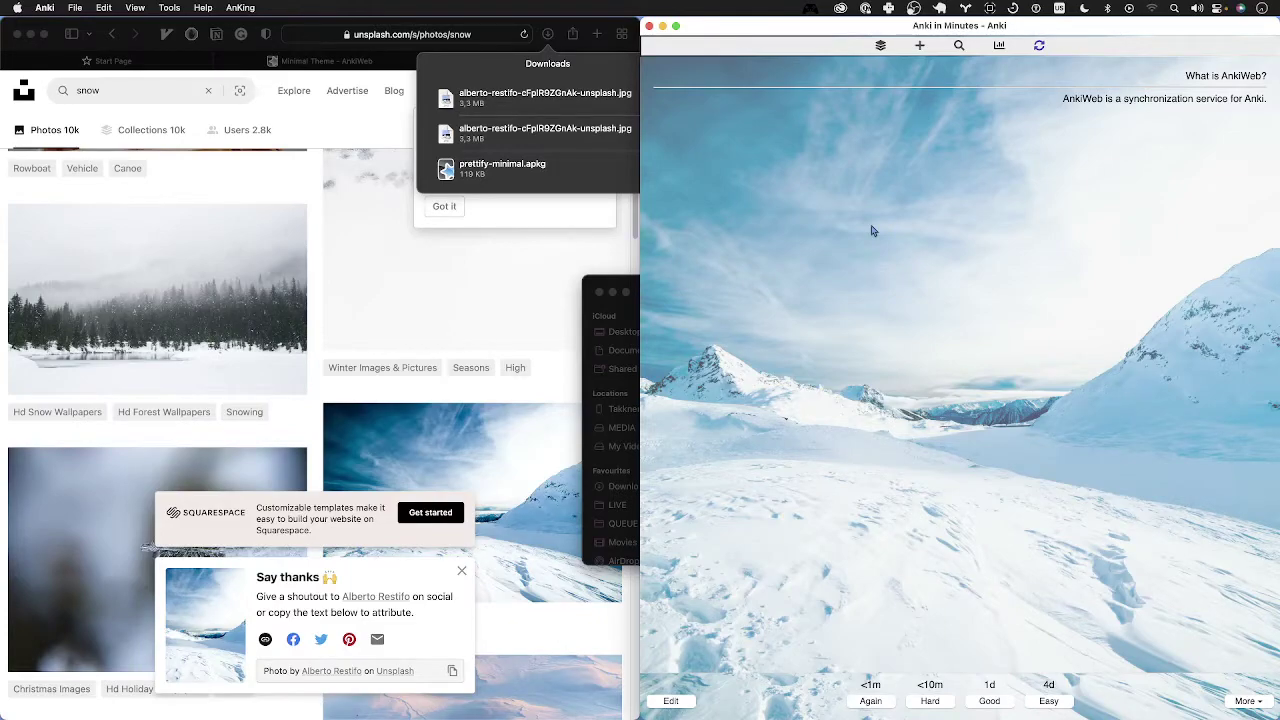
pyautogui.press('d')
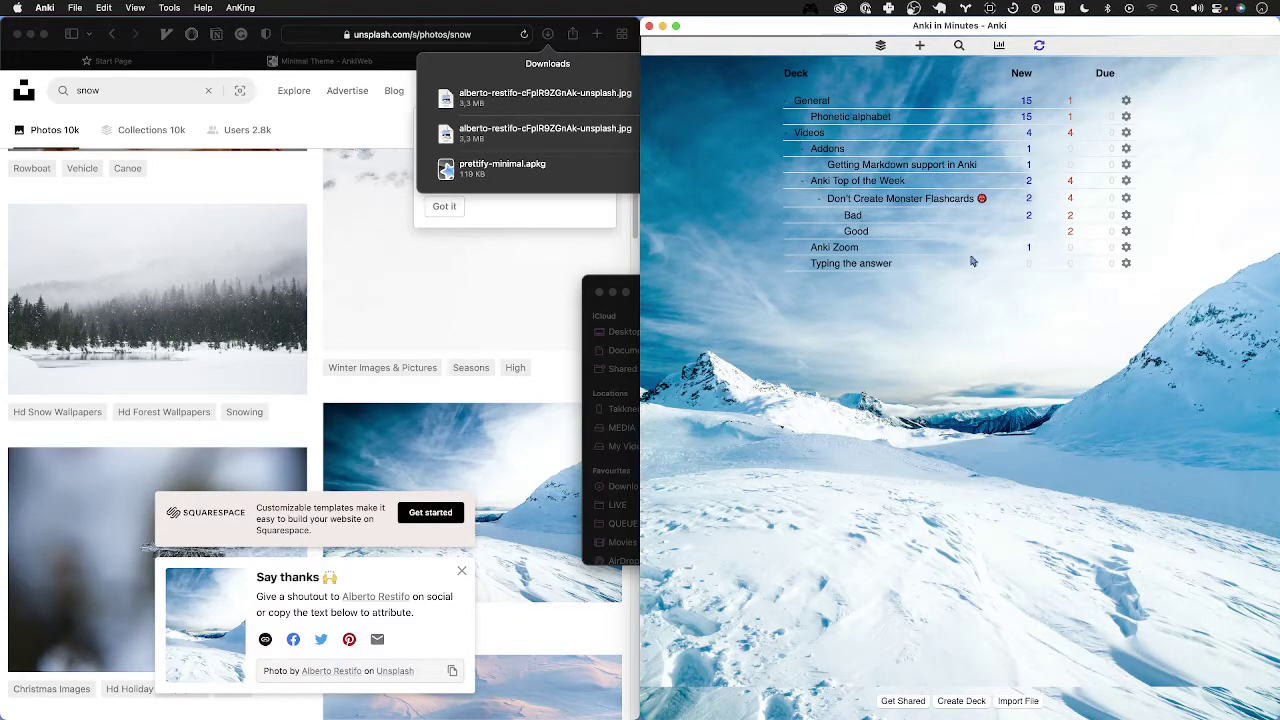
# In Safari, dismiss the downloads list and flip through the enlarged Unsplash snow photos.
pyautogui.click(481, 333)
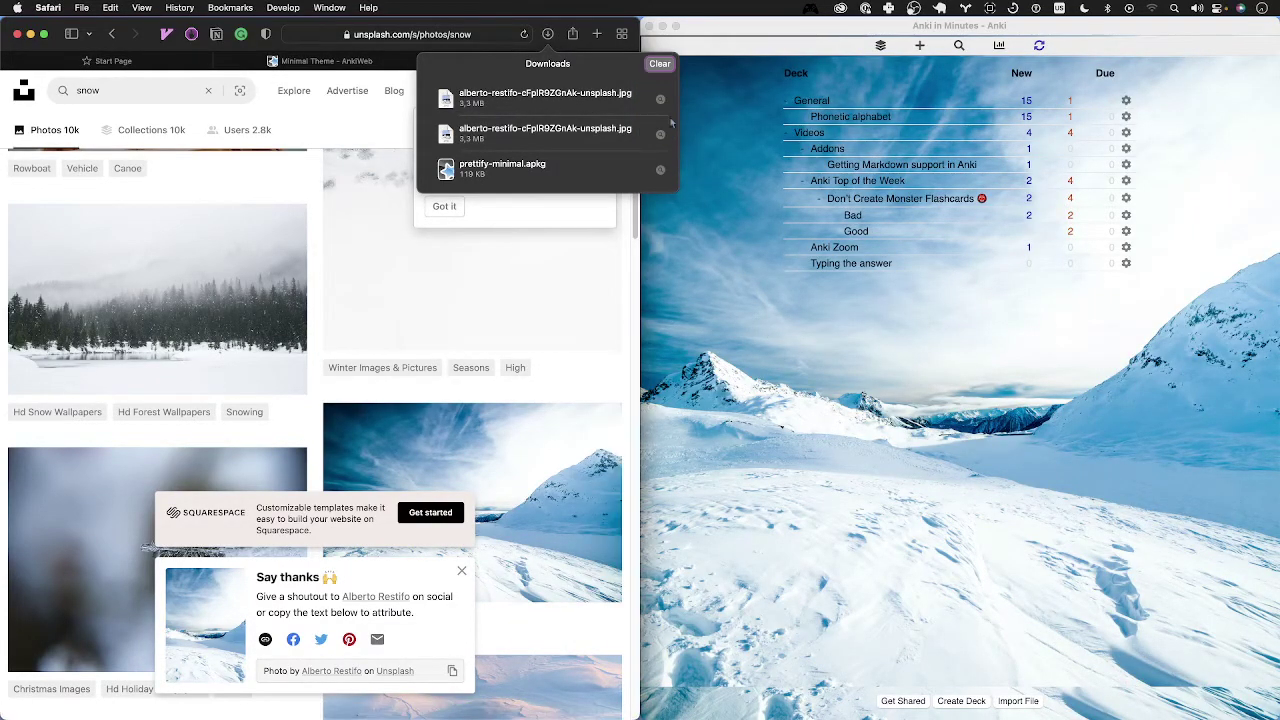
pyautogui.click(570, 347)
pyautogui.moveTo(472, 500)
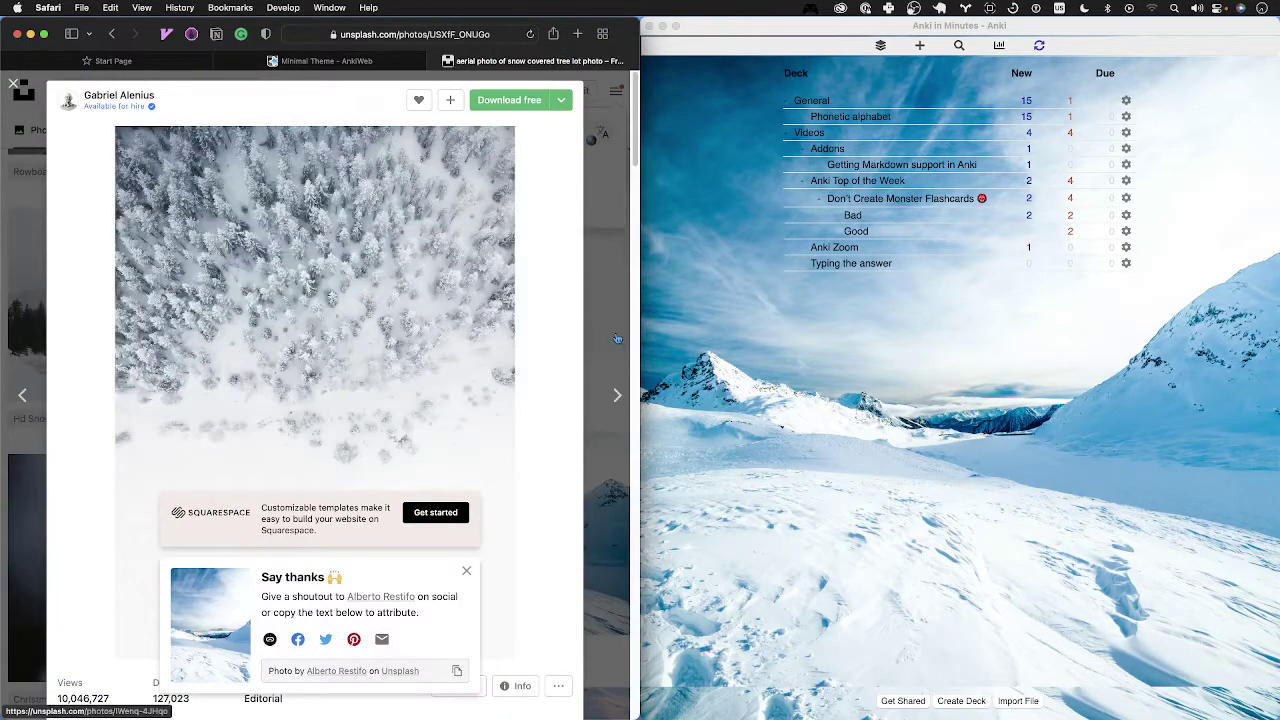
pyautogui.press('Left')
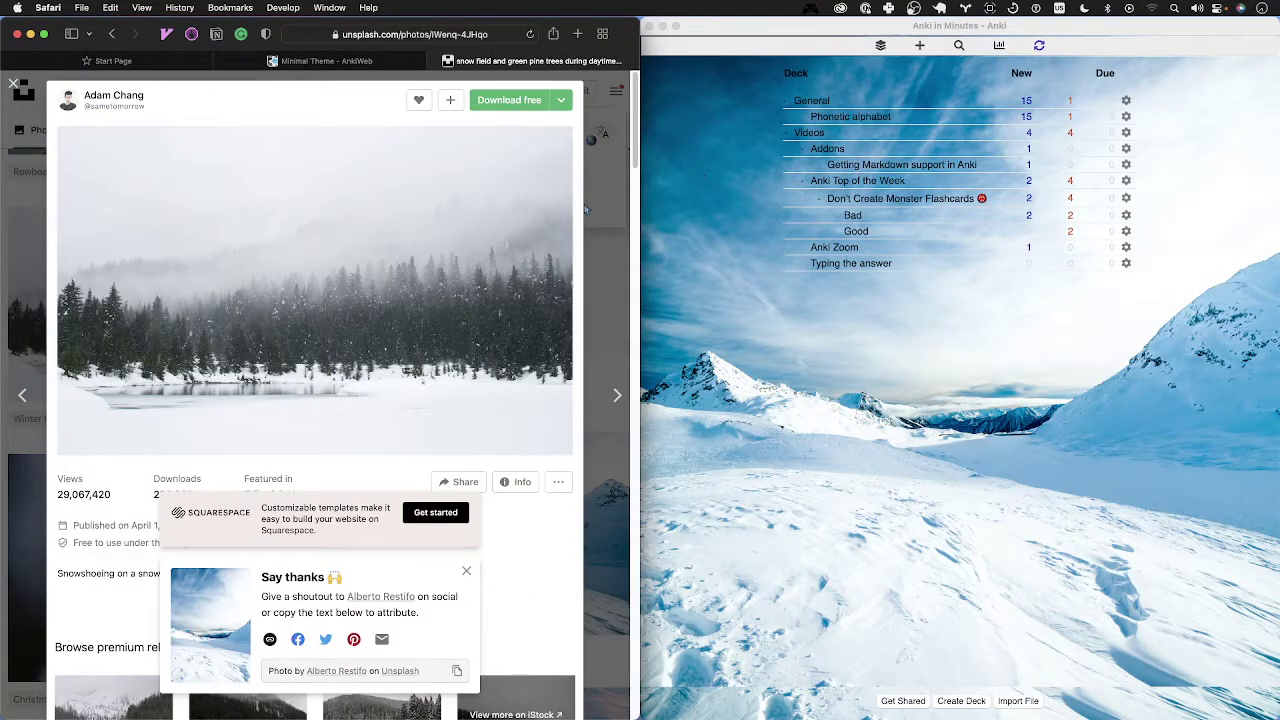
pyautogui.click(12, 84)
pyautogui.click(745, 293)
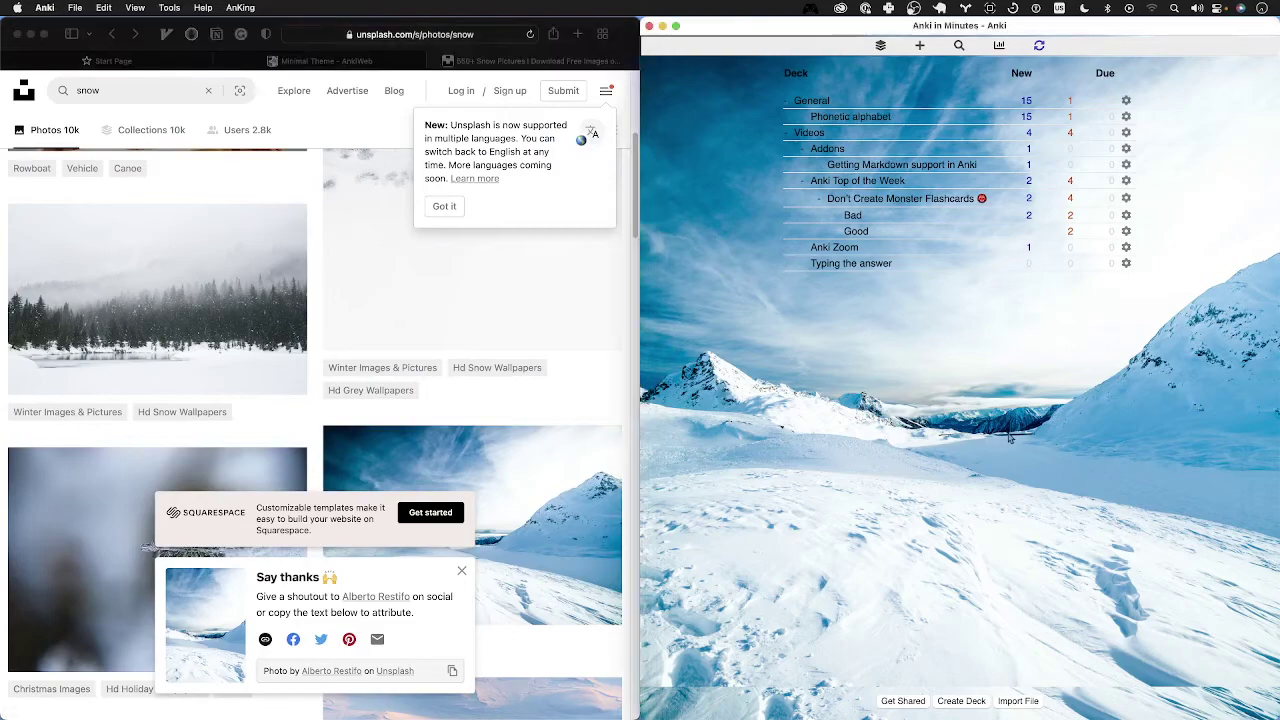